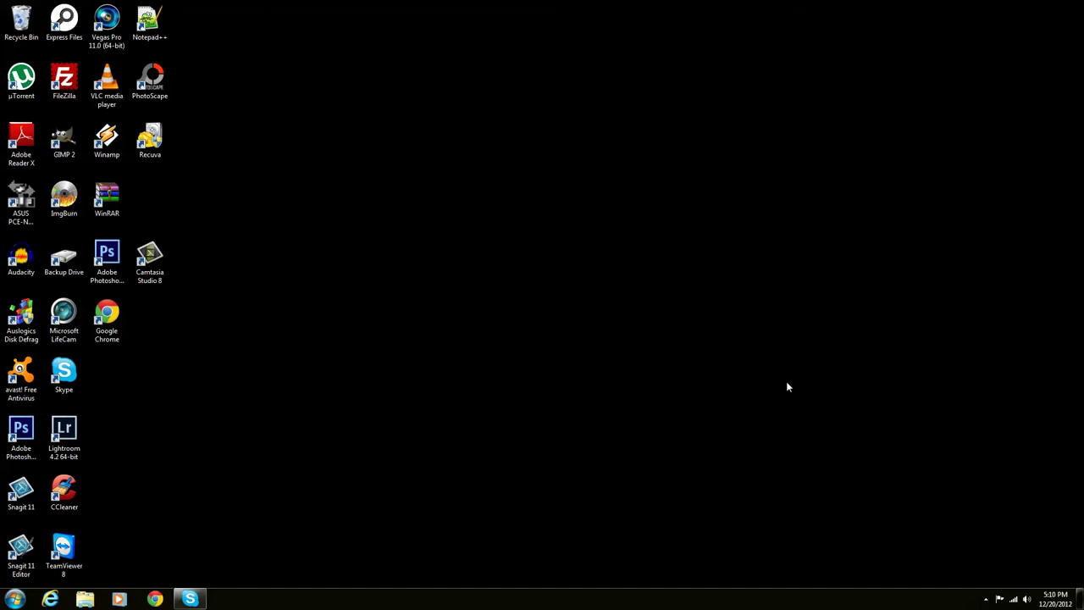
Step: Launch Lightroom 4 and dismiss the software update notice
click(67, 436)
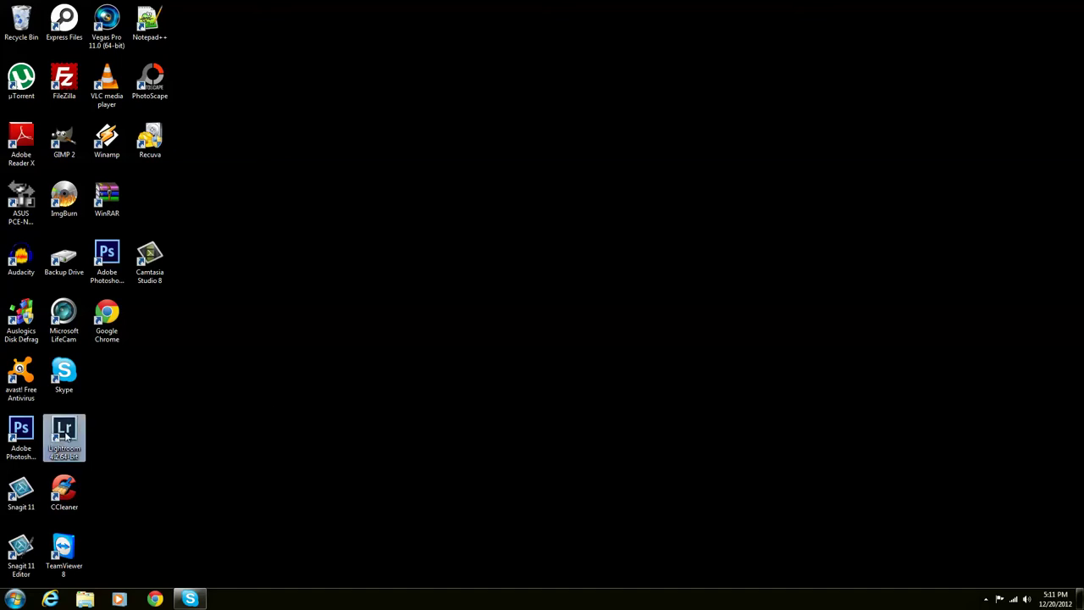
double_click(65, 435)
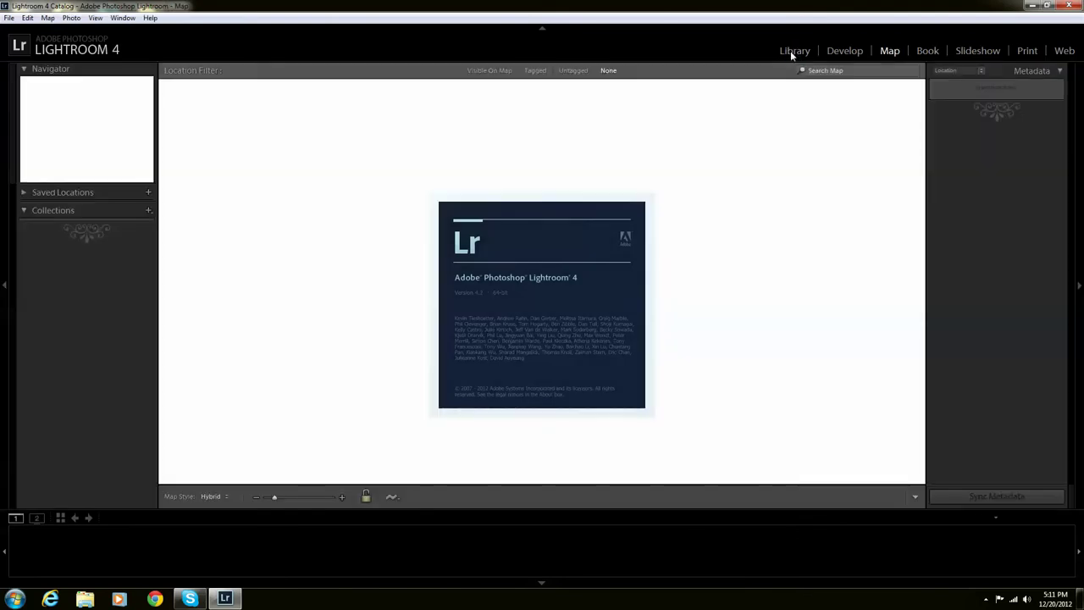
click(794, 51)
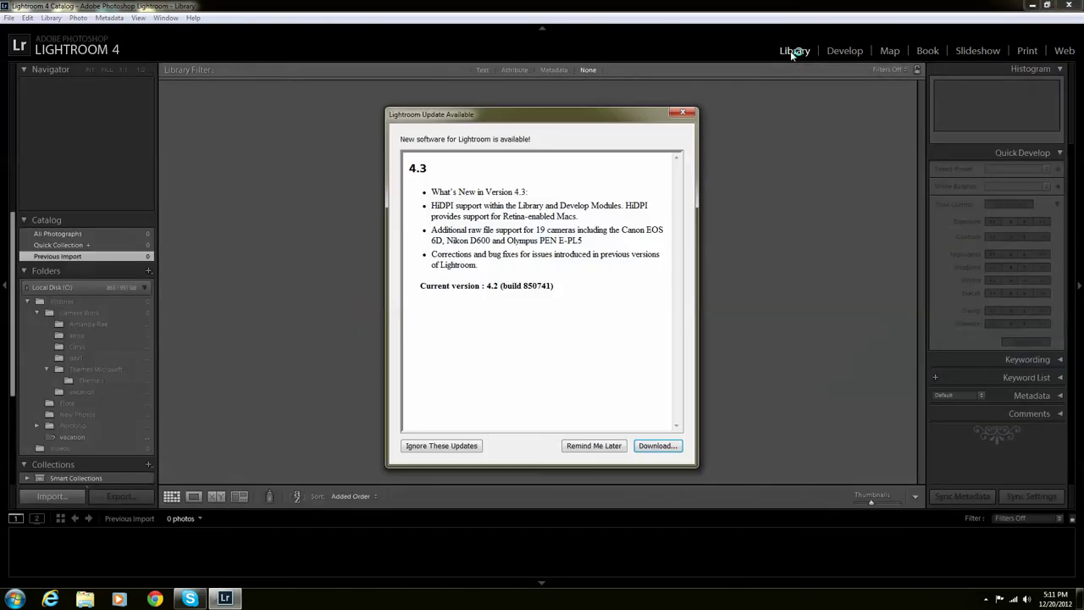
click(683, 112)
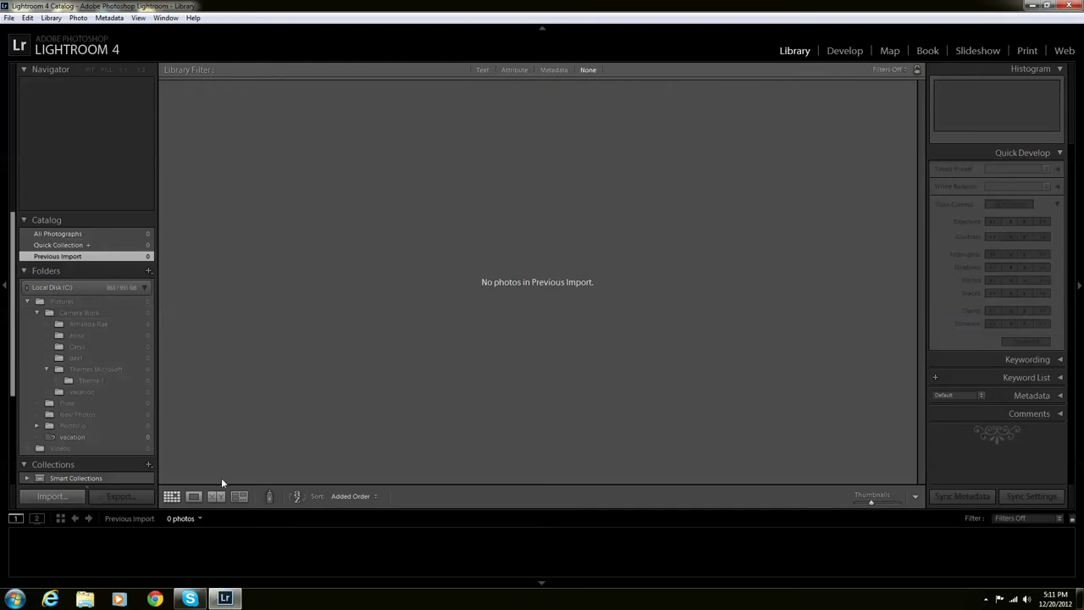
Step: Import only _MG_8794 from My Pictures > Camera Work > vacation into the catalog
key(ctrl+shift+i)
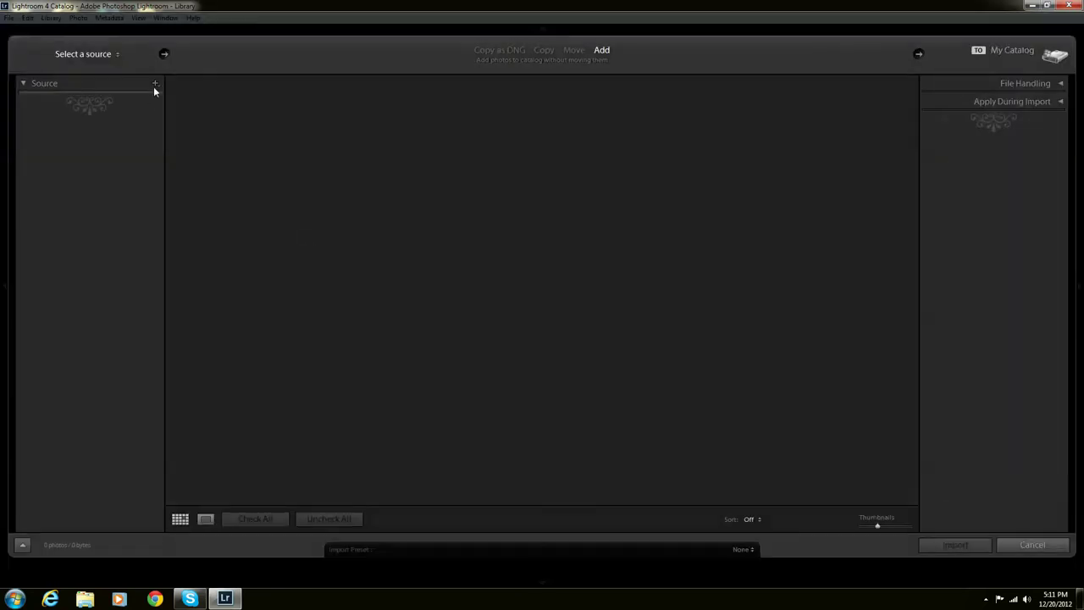
click(101, 54)
click(133, 139)
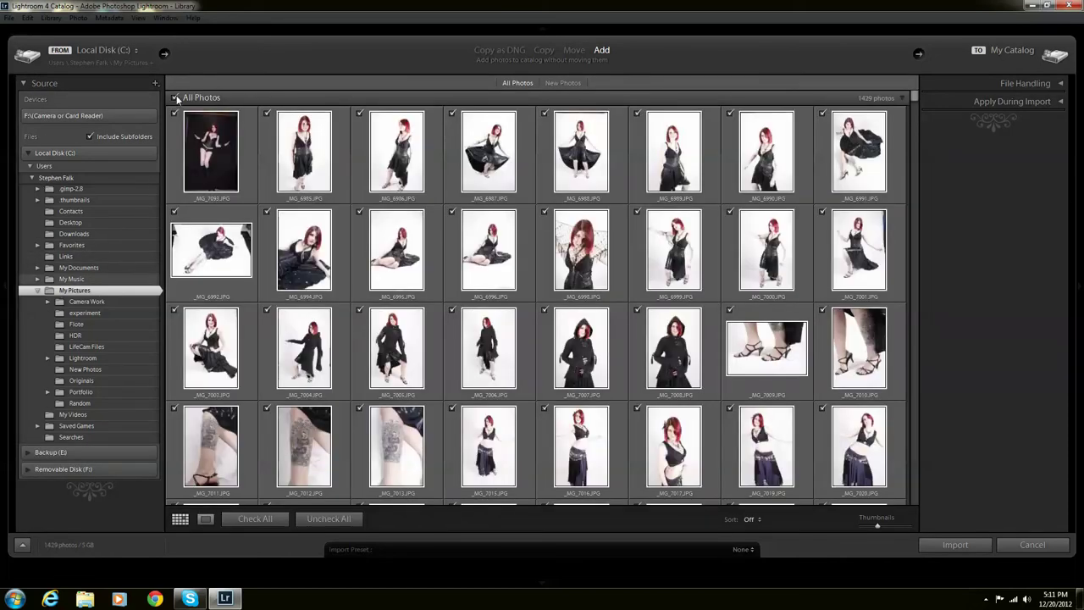
click(176, 97)
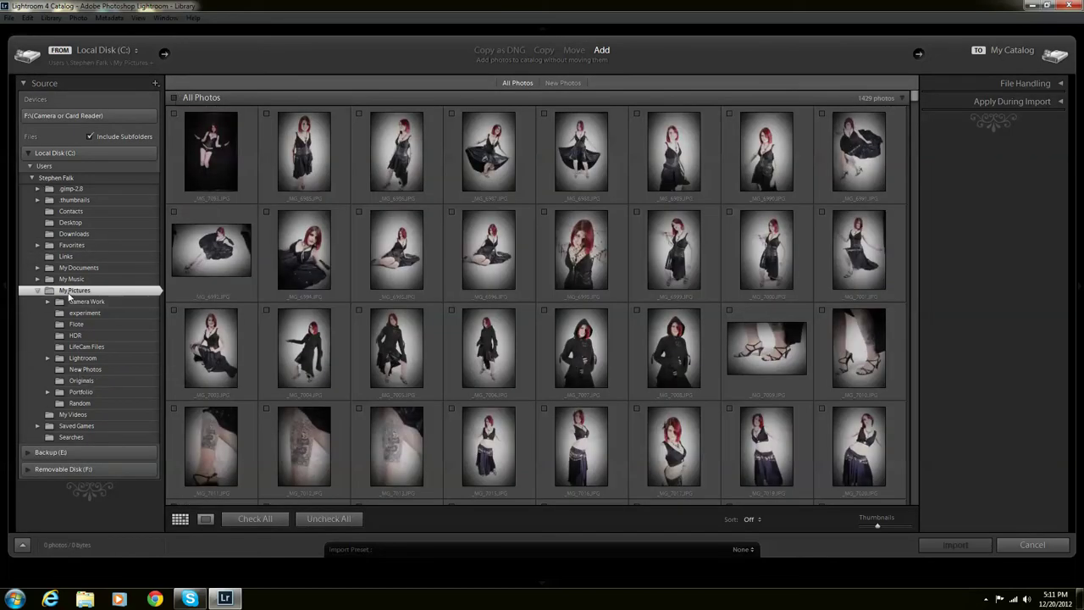
click(77, 305)
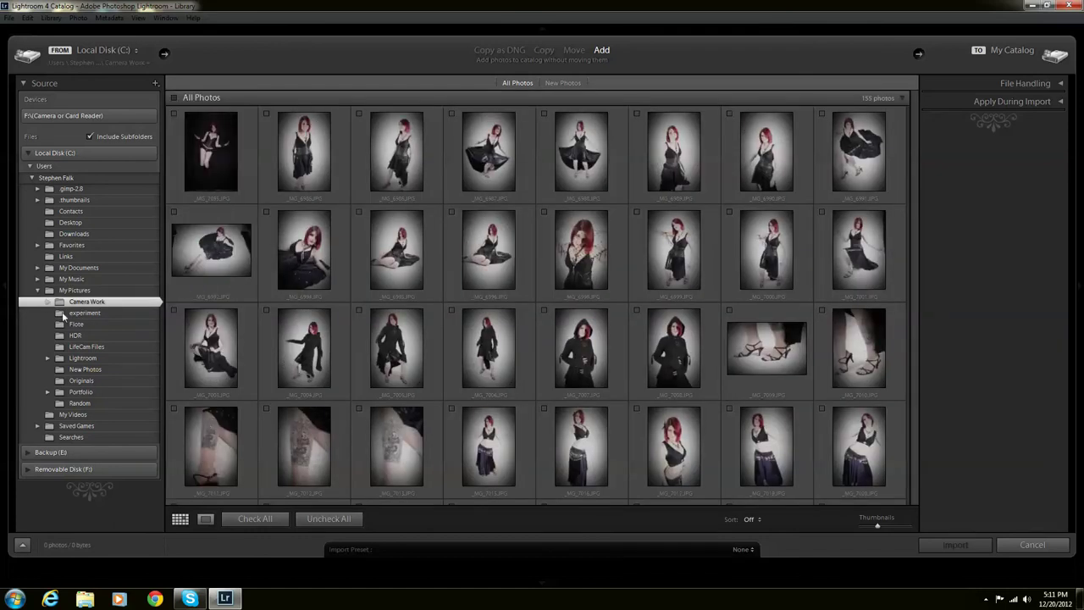
click(48, 302)
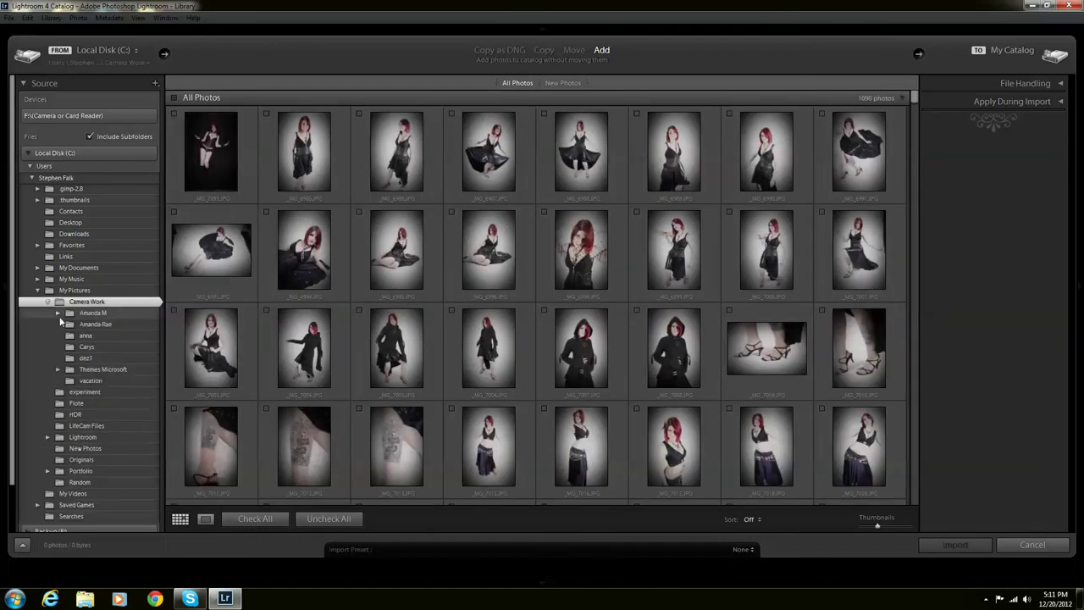
click(100, 382)
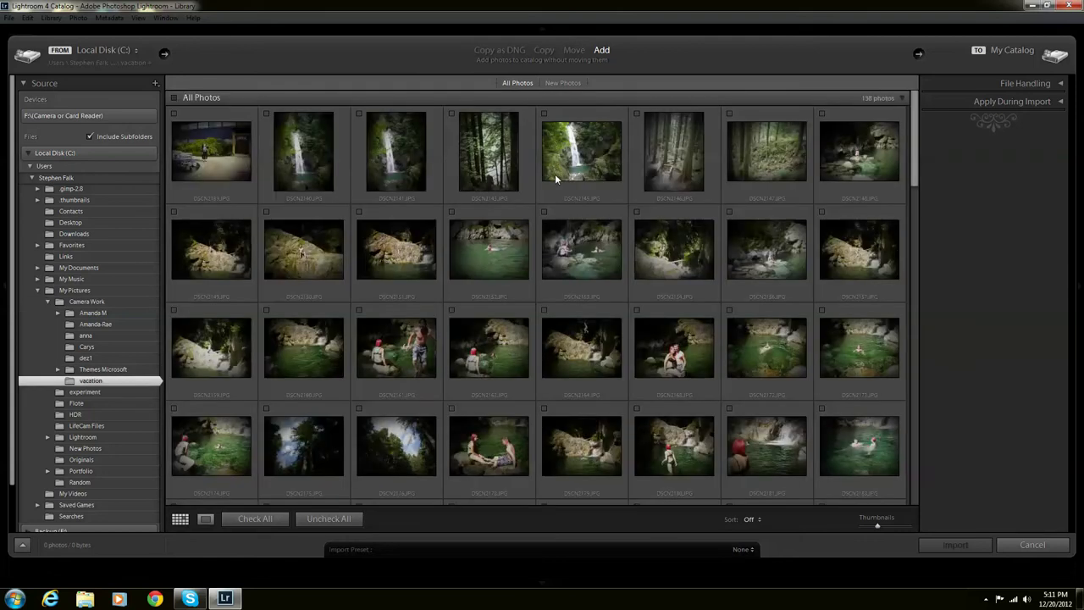
scroll(556, 241, down, 15)
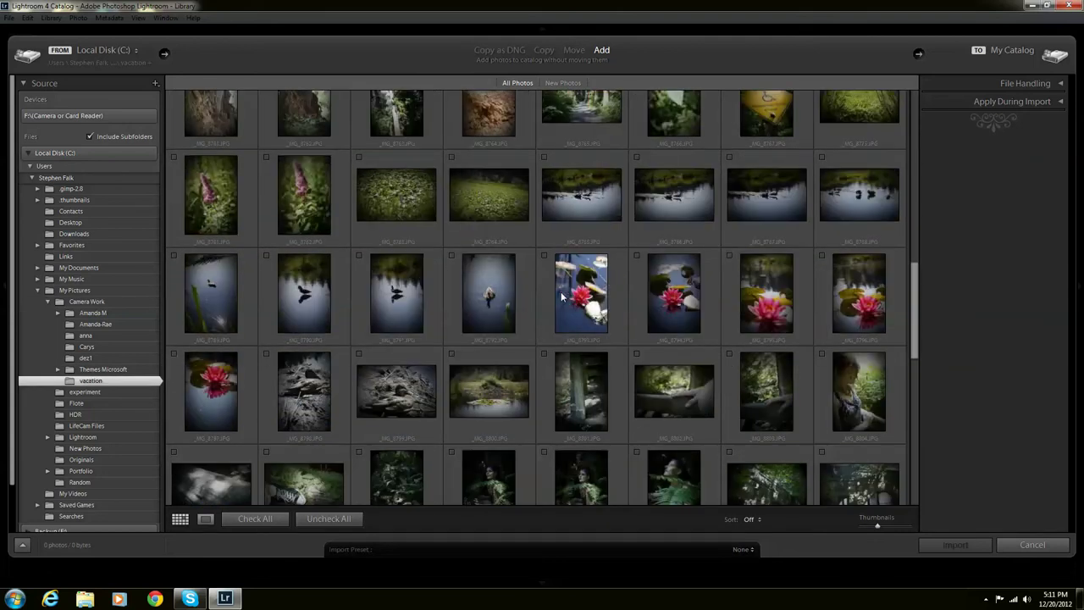
scroll(628, 271, up, 2)
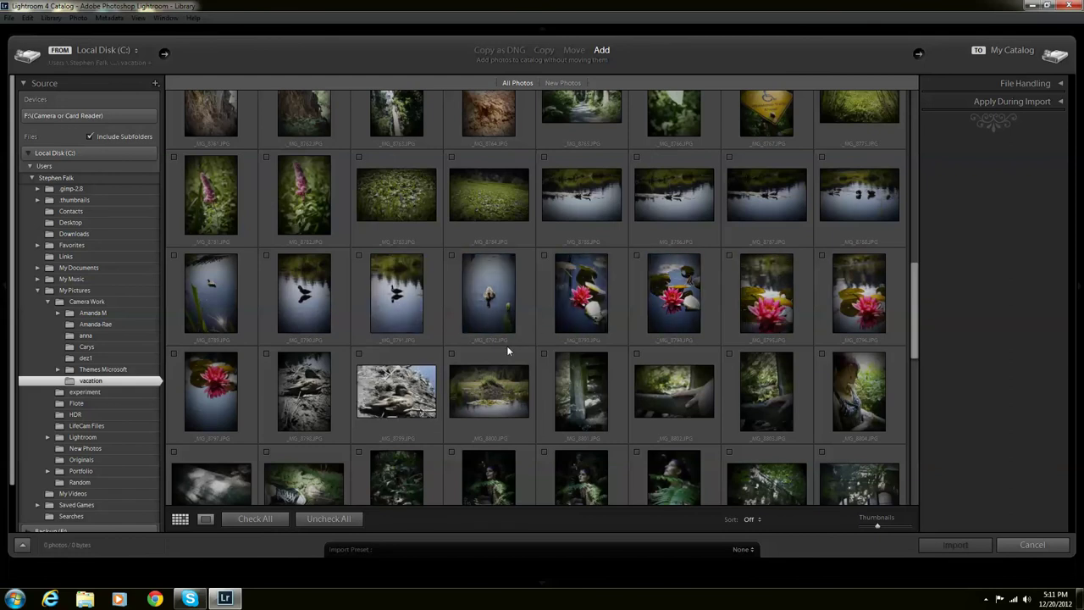
click(638, 256)
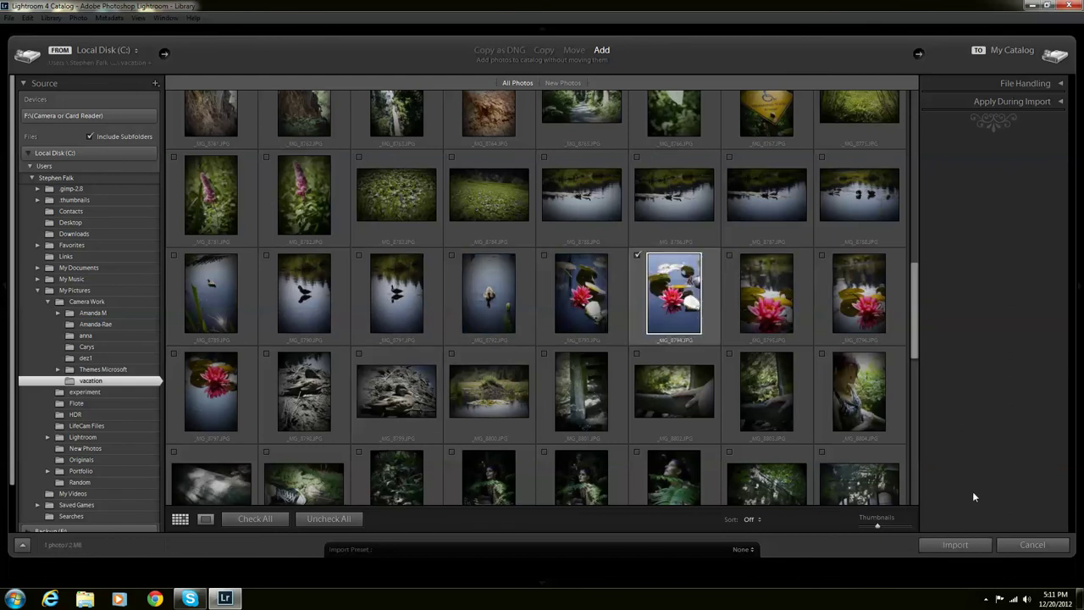
click(958, 544)
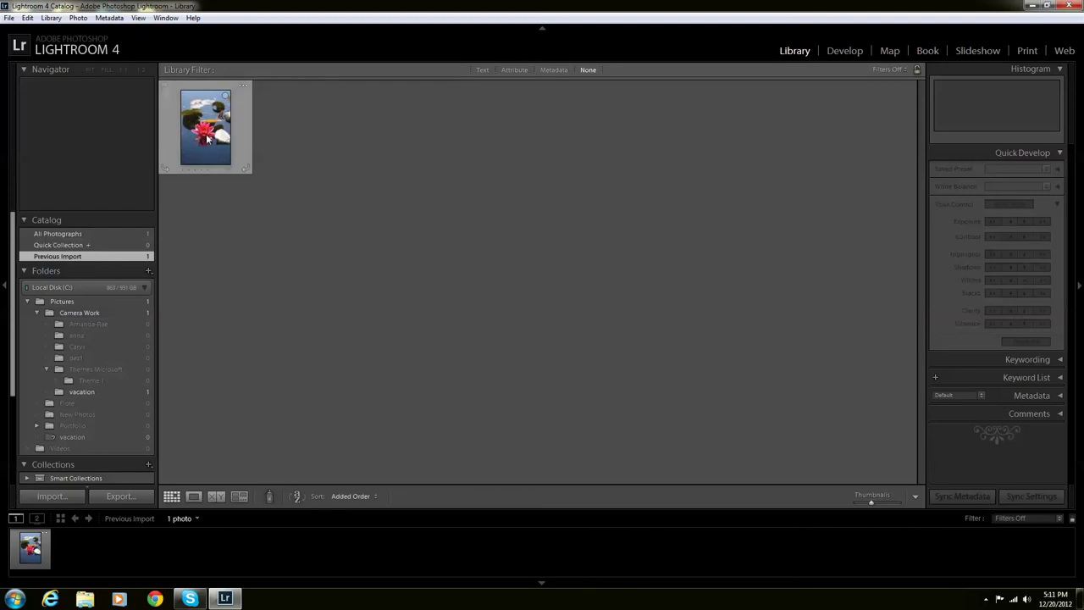
Step: Open _MG_8794 in Loupe view, pan around it at 1:1, then return to Fit
double_click(208, 138)
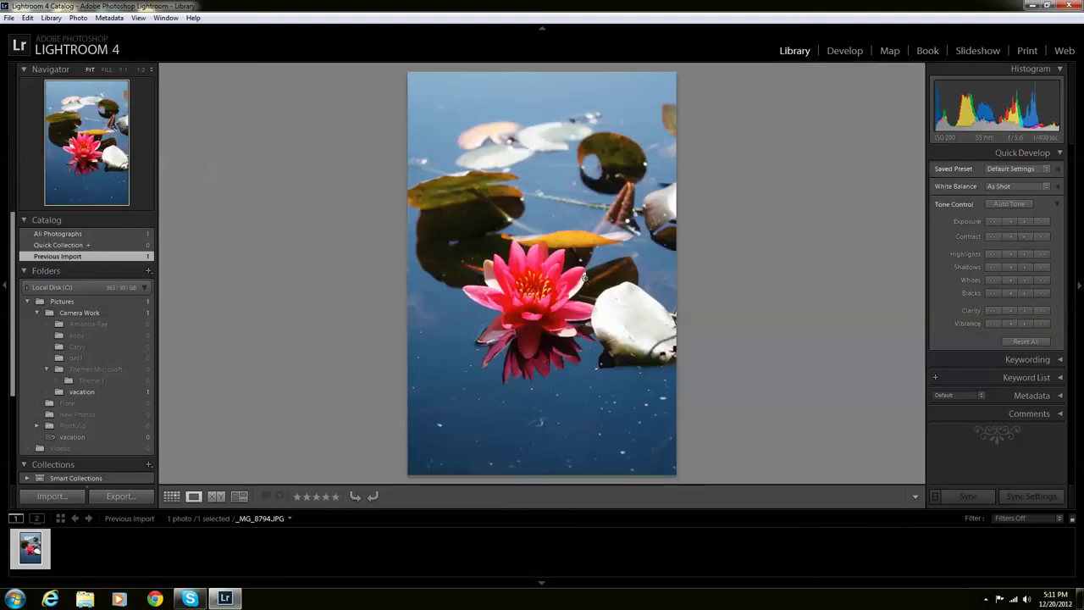
click(517, 259)
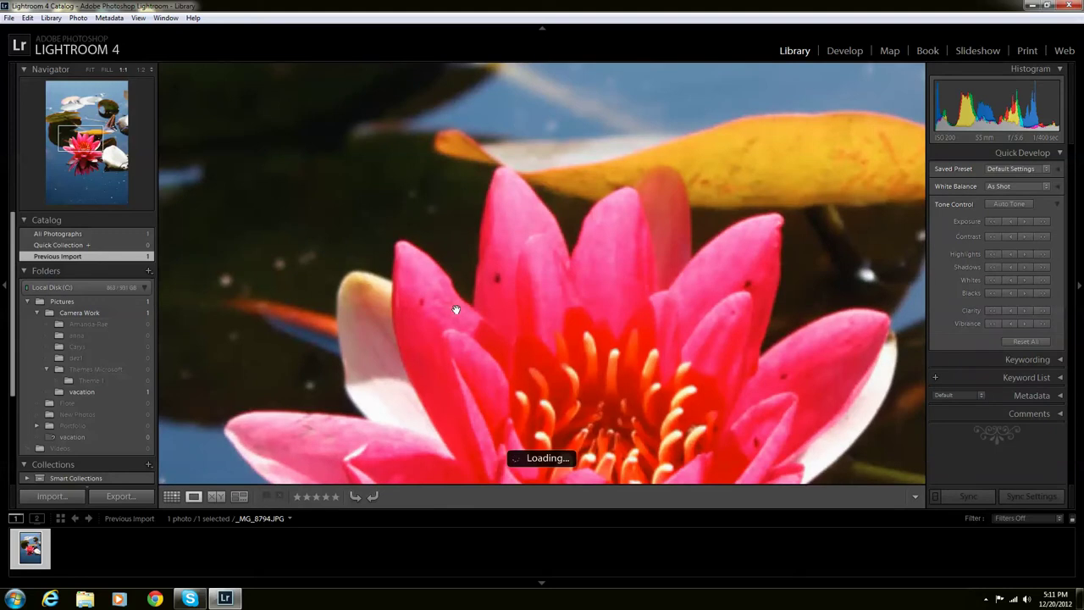
mouse_move(455, 310)
mouse_down()
mouse_move(438, 194)
mouse_move(408, 137)
mouse_move(469, 314)
mouse_up()
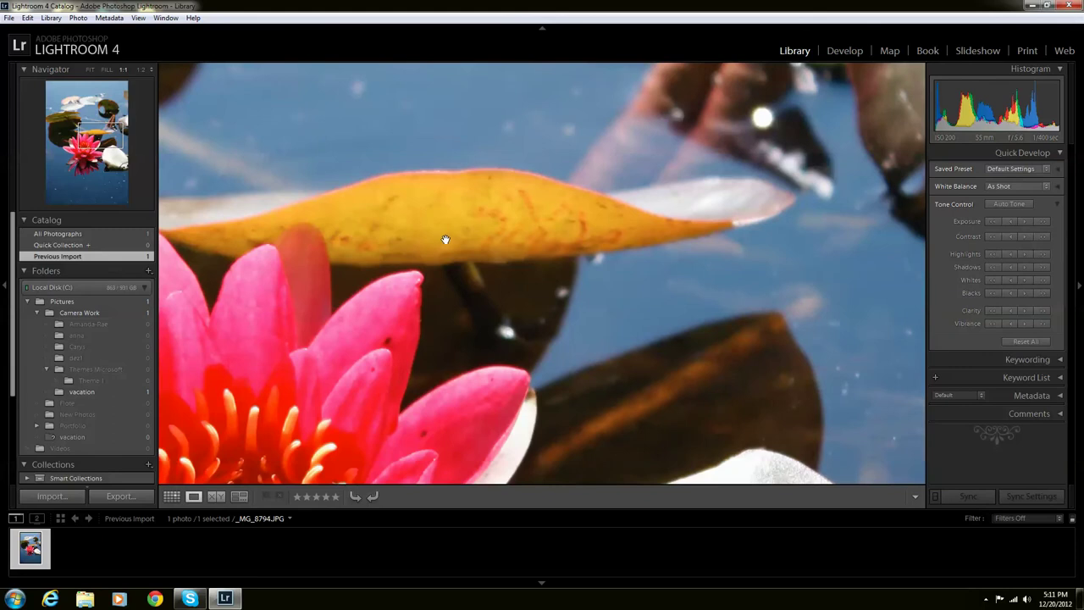
drag(469, 223, 654, 309)
drag(316, 245, 544, 140)
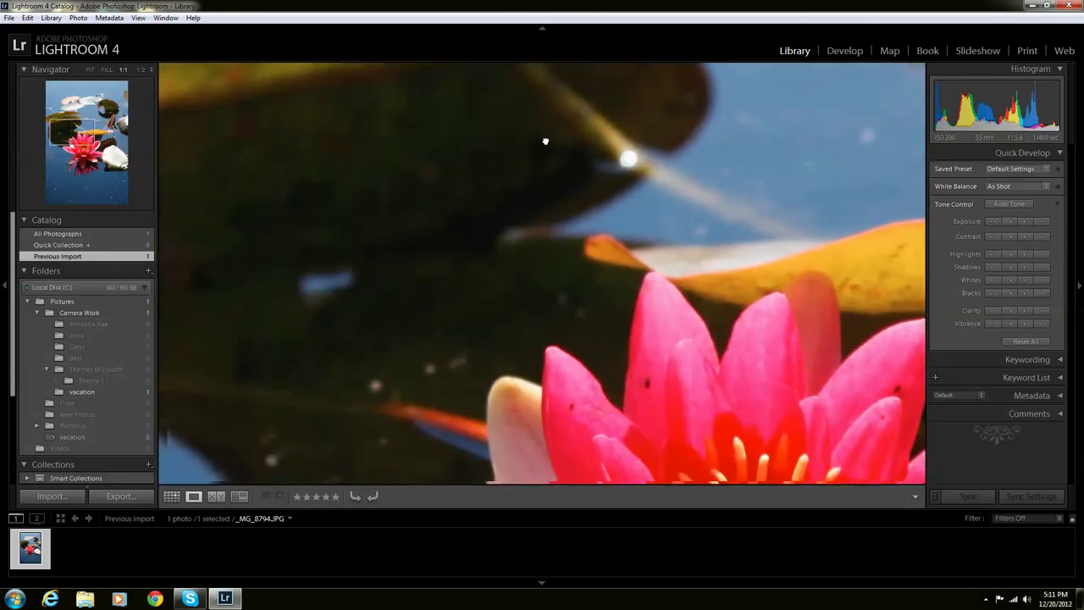
drag(353, 353, 487, 234)
click(432, 280)
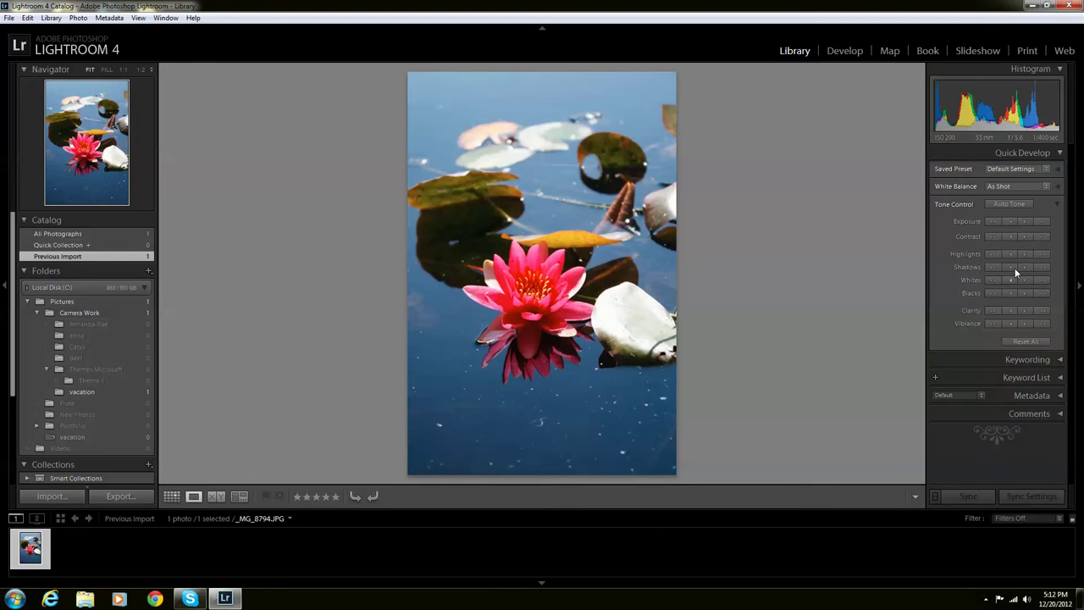
click(997, 221)
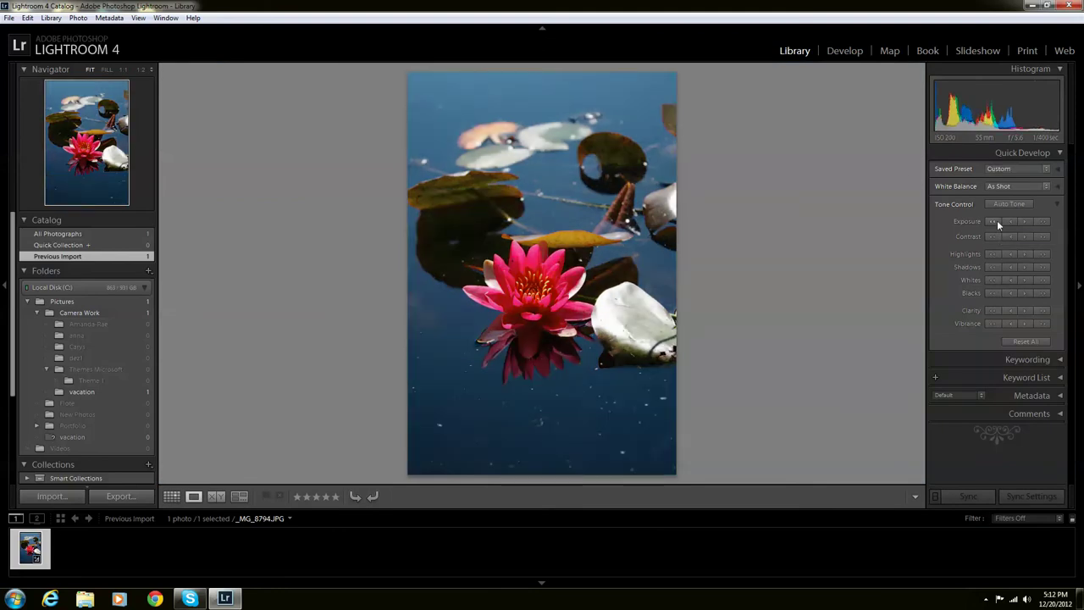
key(ctrl+z)
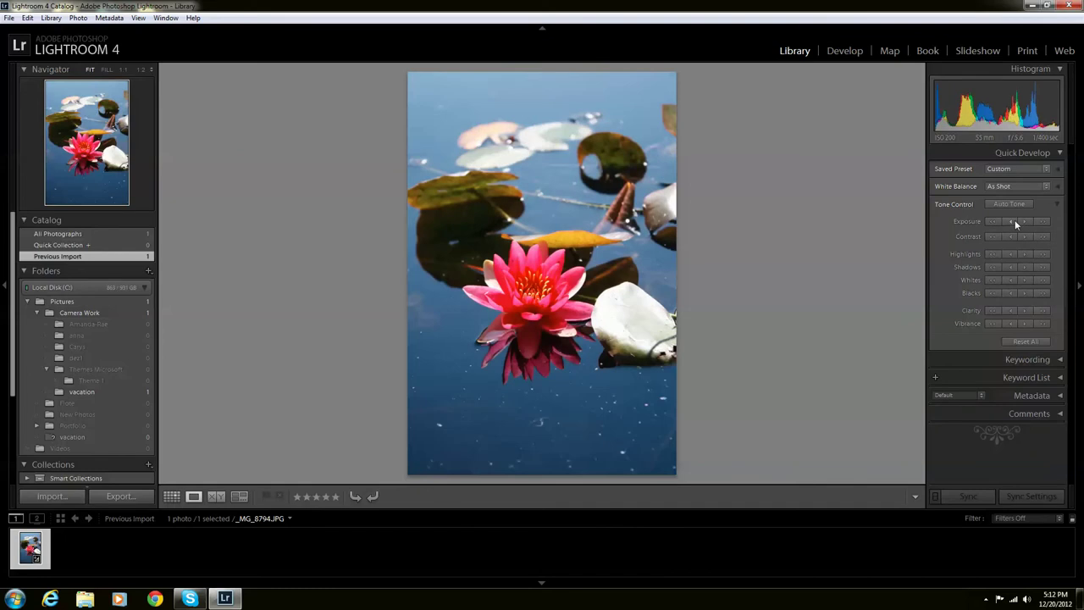
click(1014, 220)
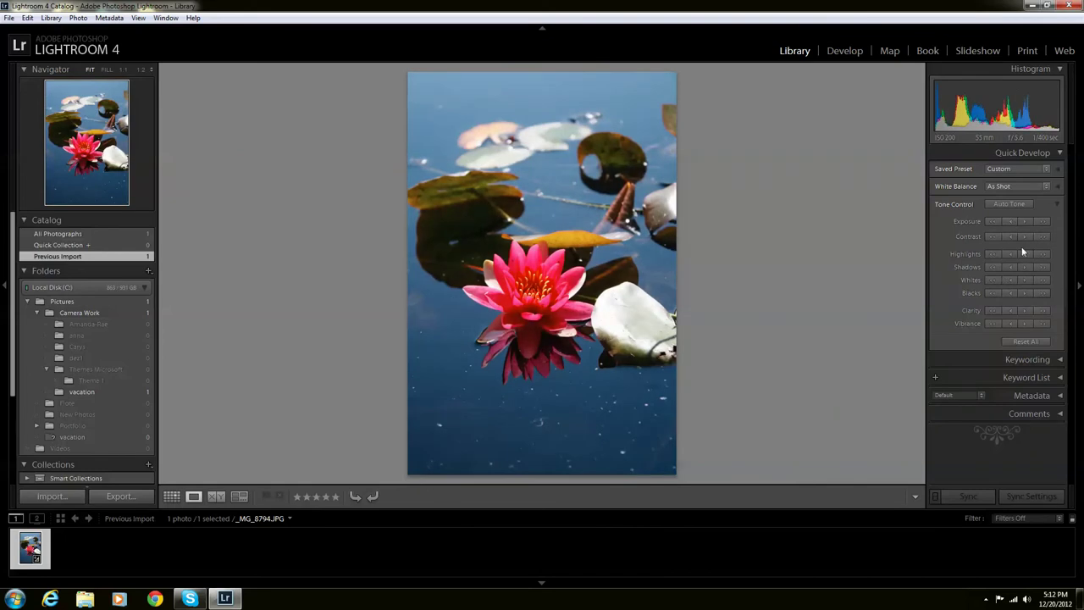
click(1043, 238)
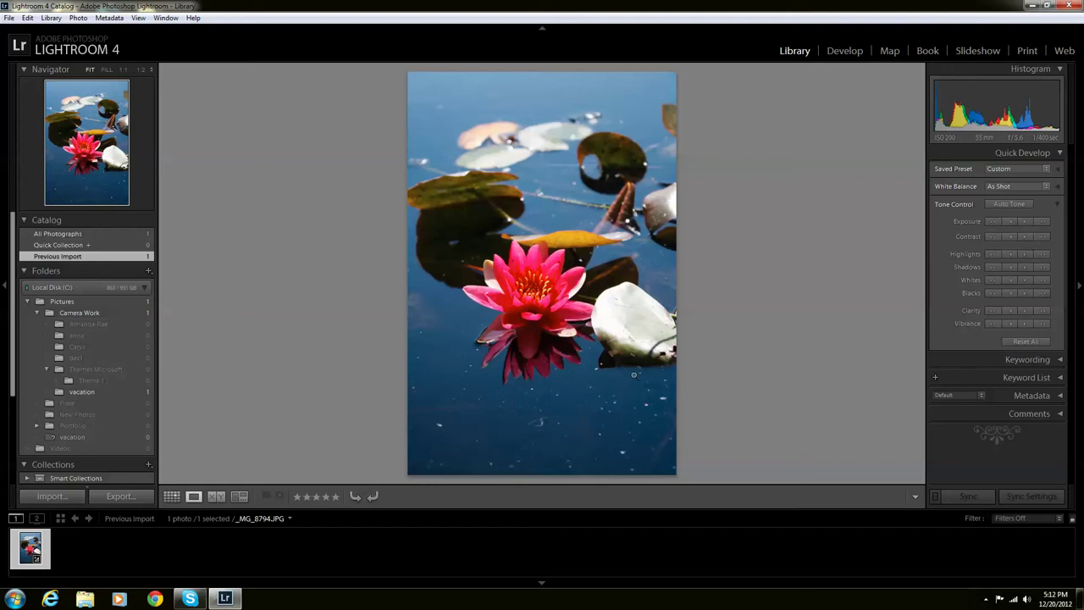
click(1043, 255)
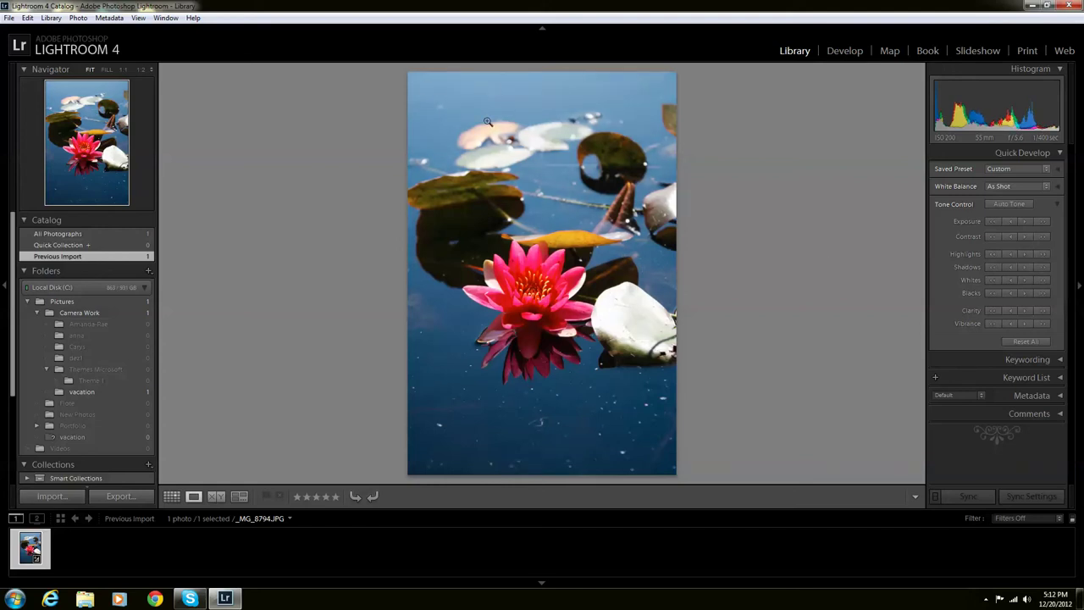
click(1041, 254)
click(1040, 252)
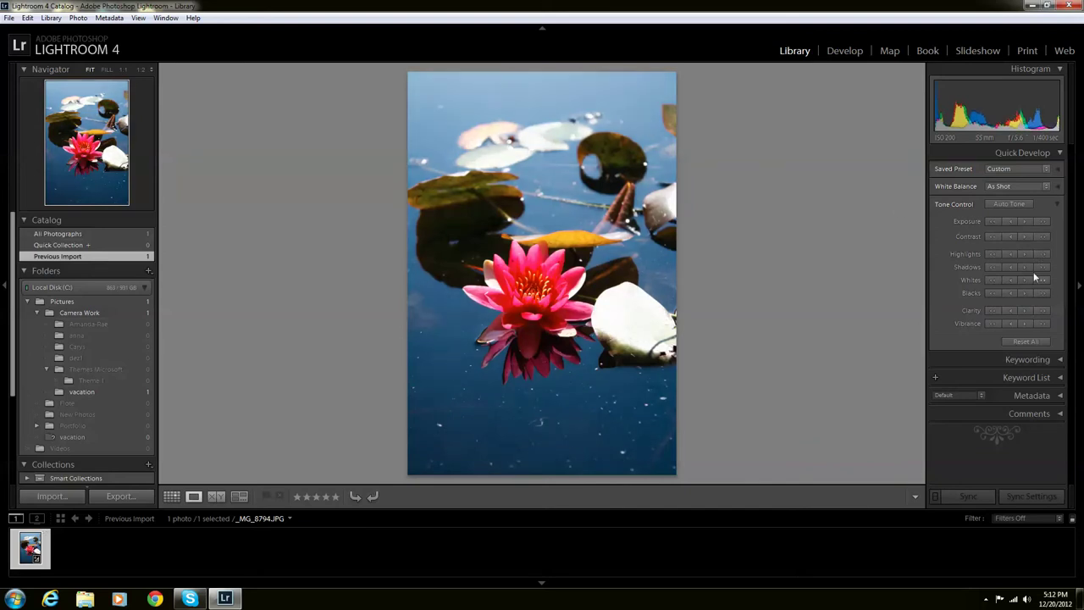
click(1026, 342)
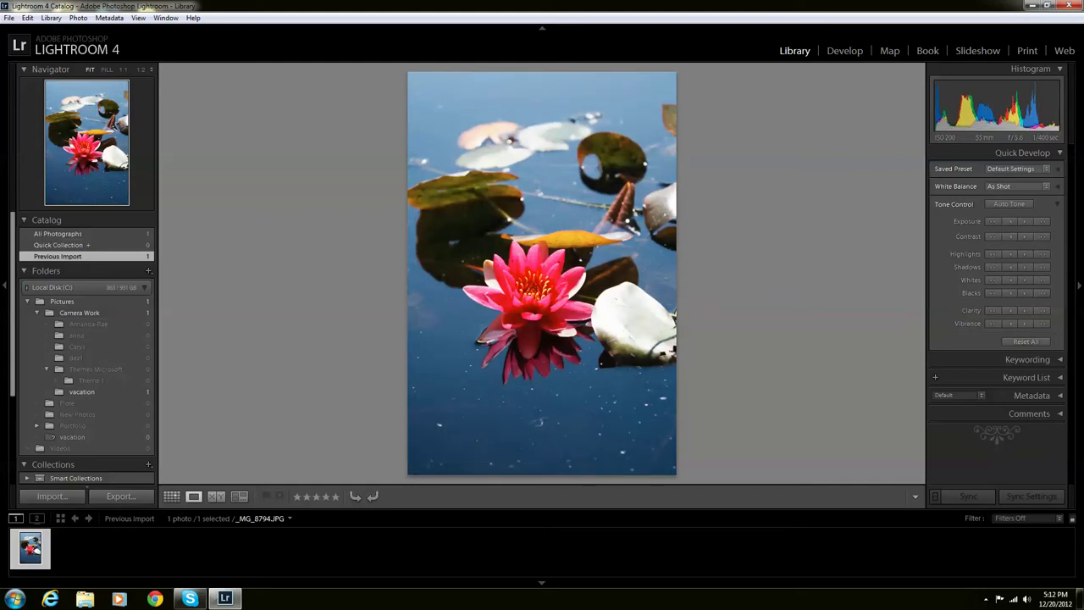
Step: Try Quick Develop adjustments: raise Contrast, nudge Whites down and up, darken Blacks four steps
click(1042, 238)
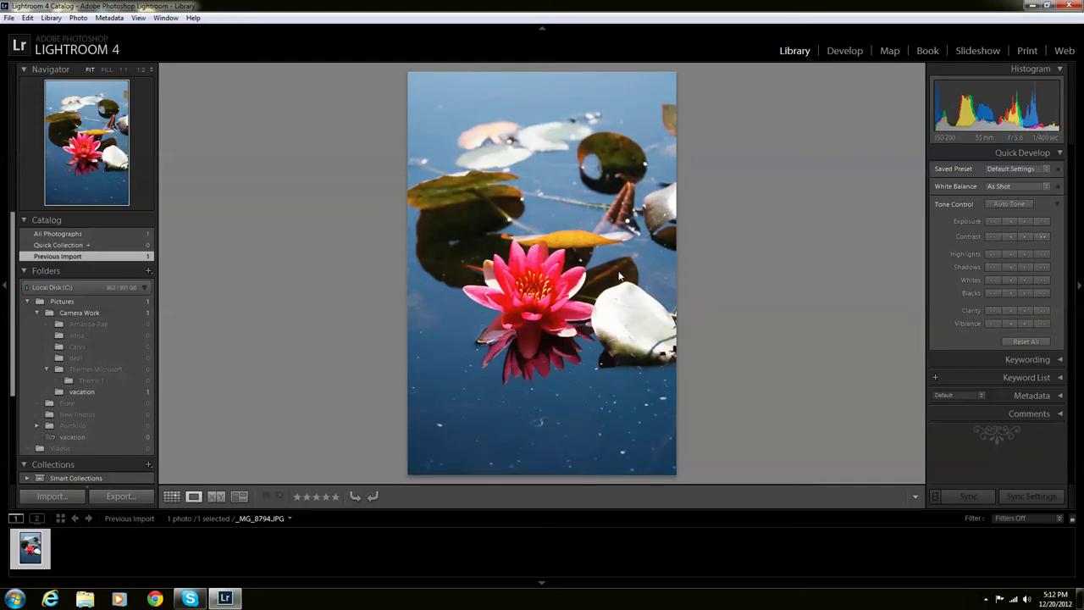
click(991, 282)
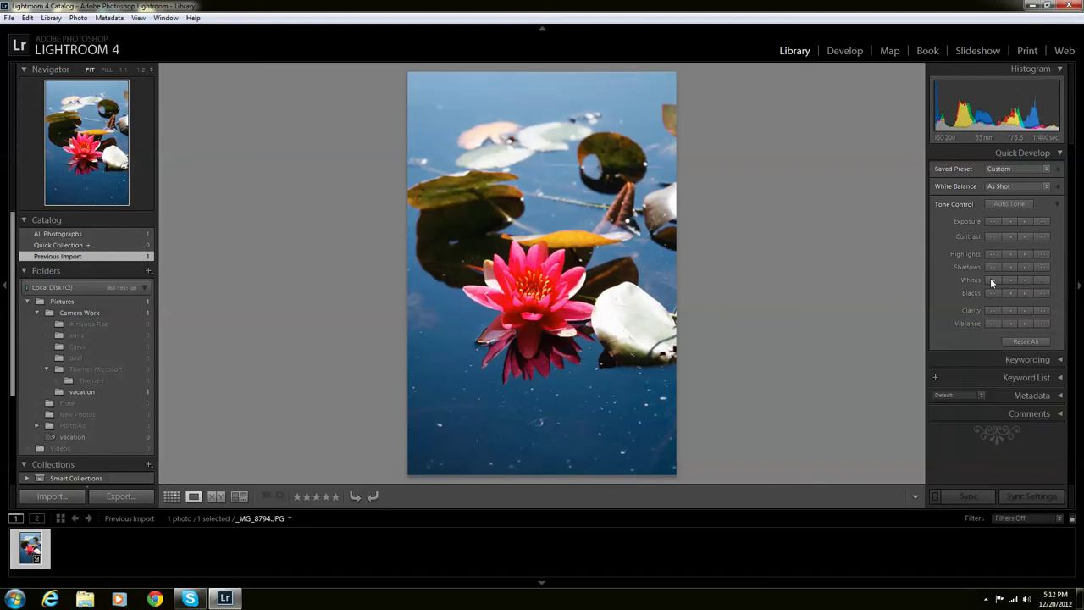
click(1046, 284)
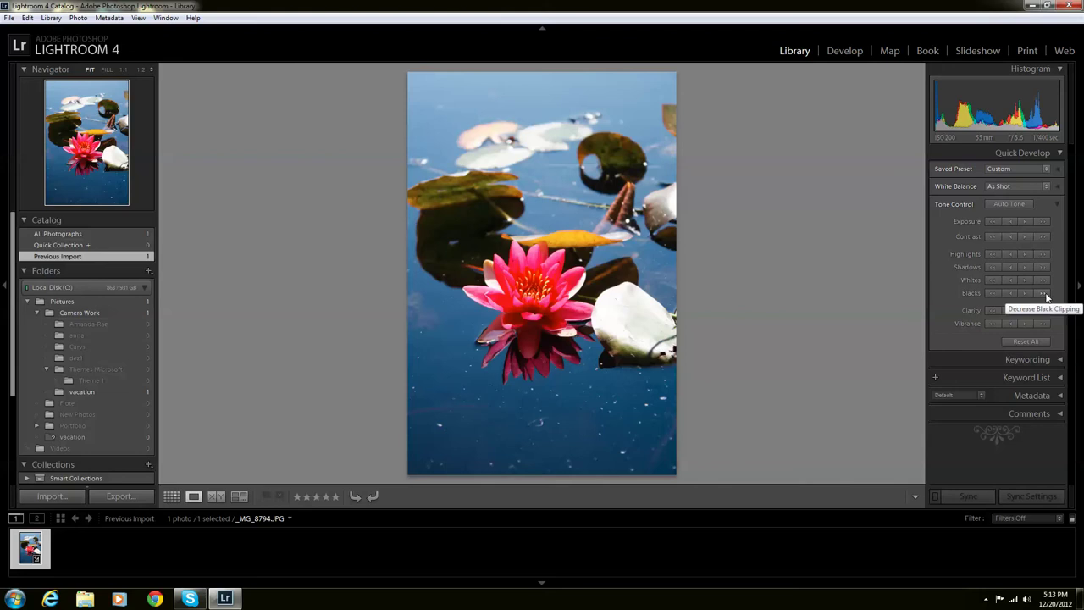
click(989, 292)
click(989, 292)
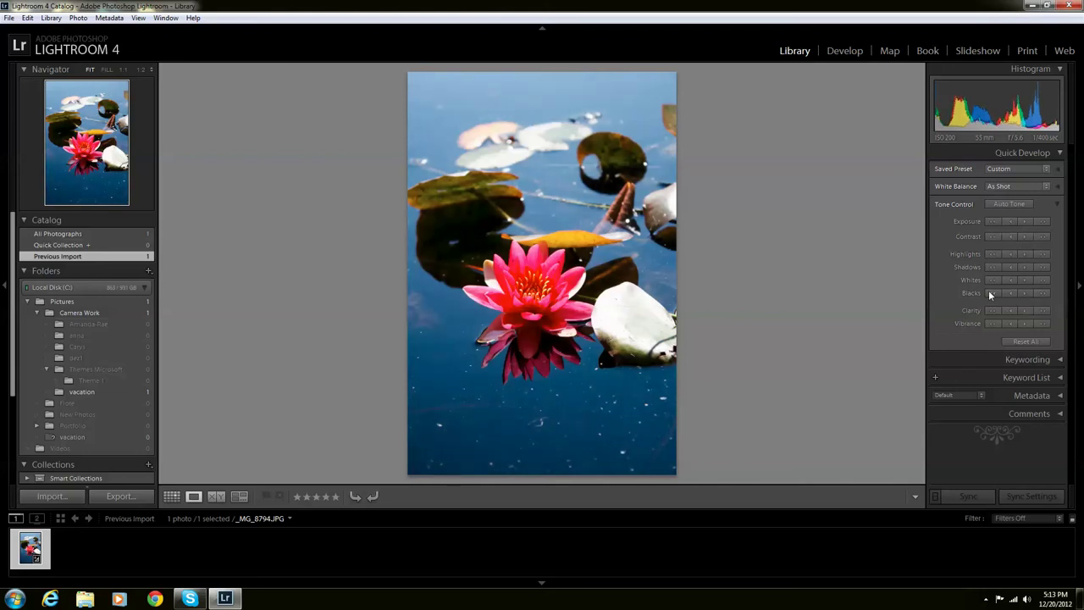
click(990, 292)
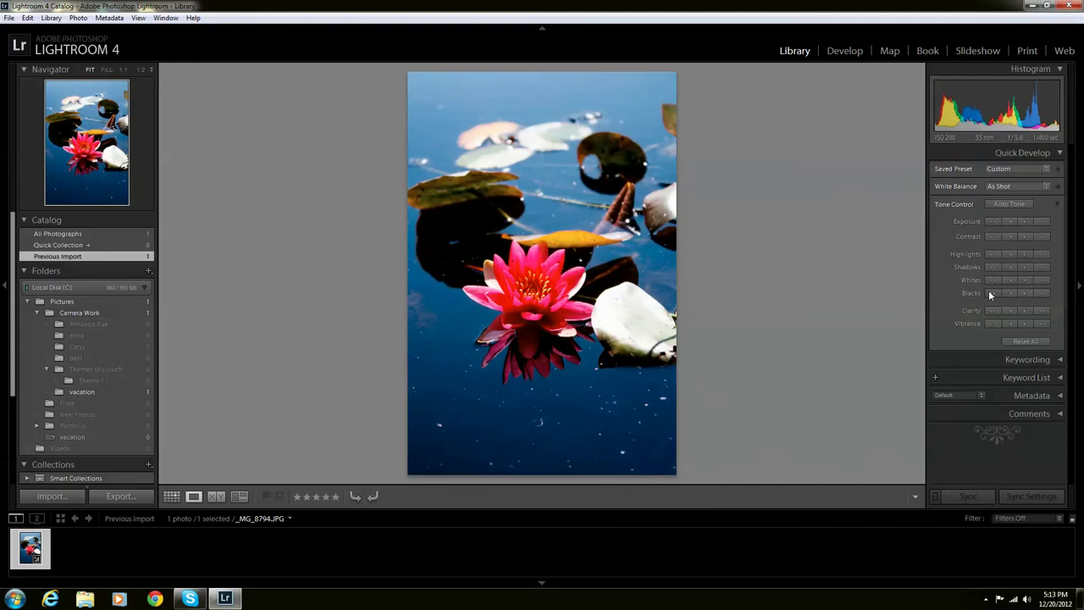
click(990, 293)
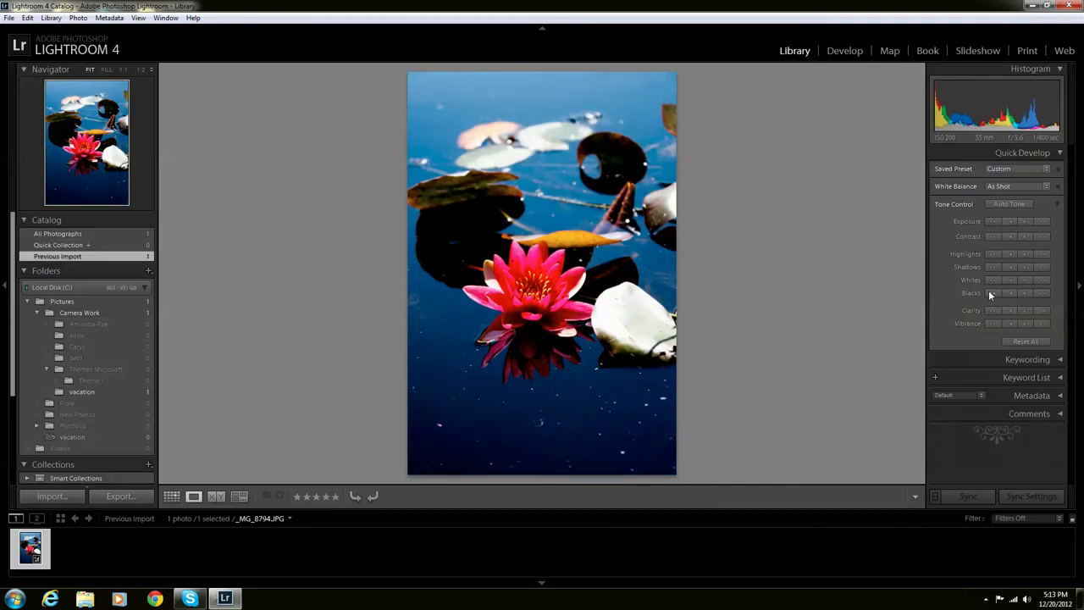
Step: Reset All, then raise Blacks three steps
click(1026, 341)
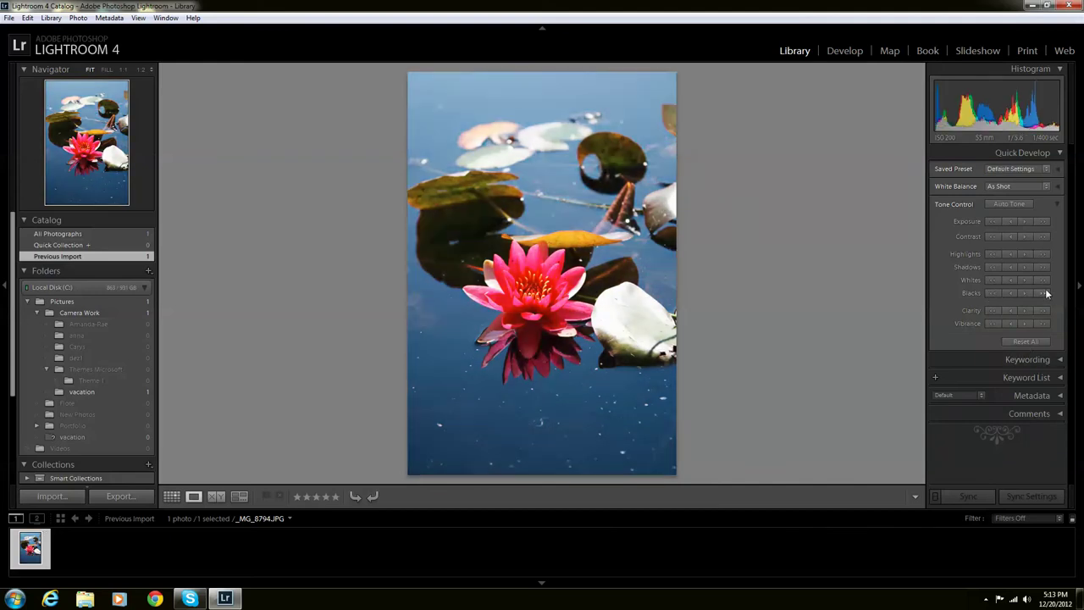
click(1046, 291)
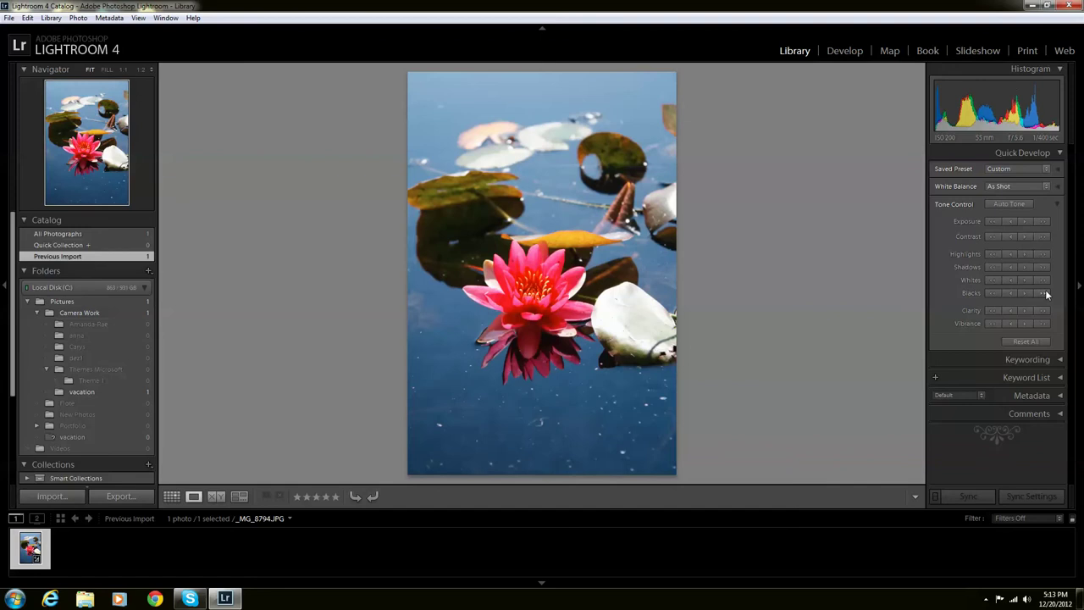
click(1045, 292)
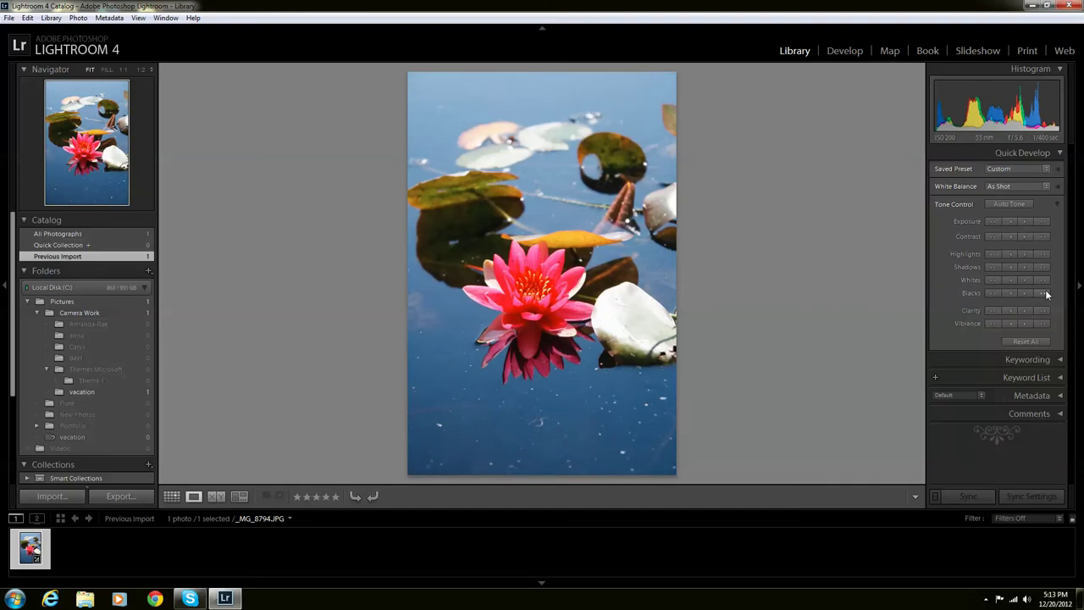
click(1046, 291)
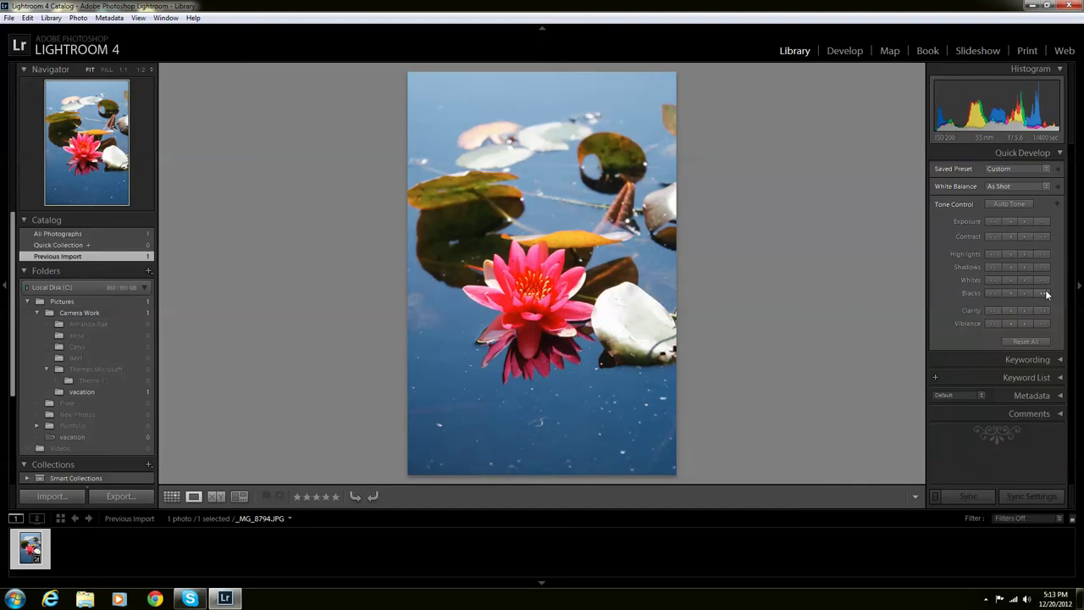
Step: Lower Whites two steps, then raise them four steps
click(992, 280)
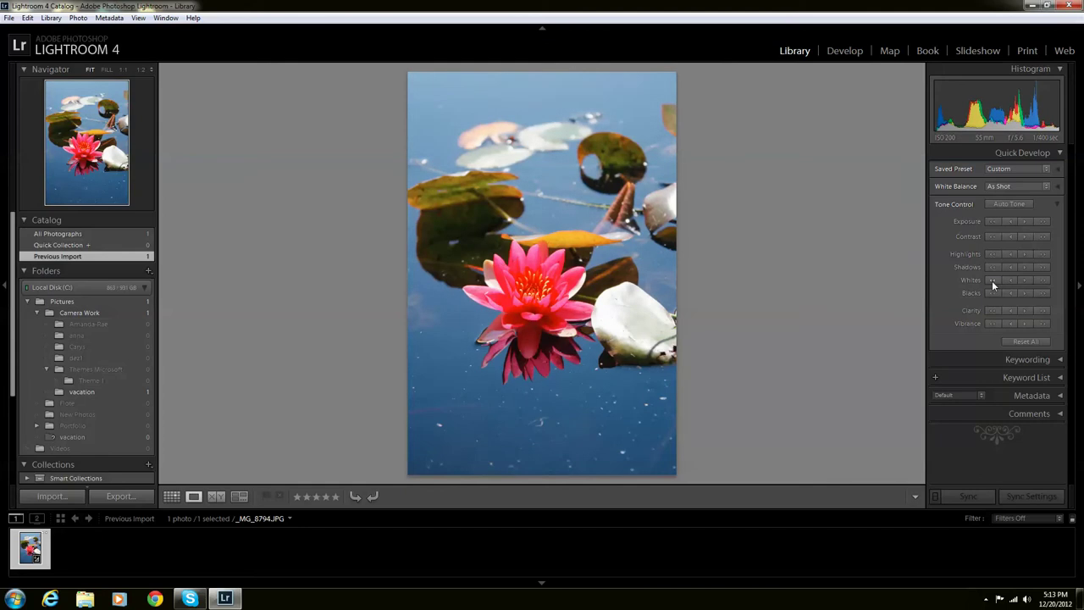
click(992, 281)
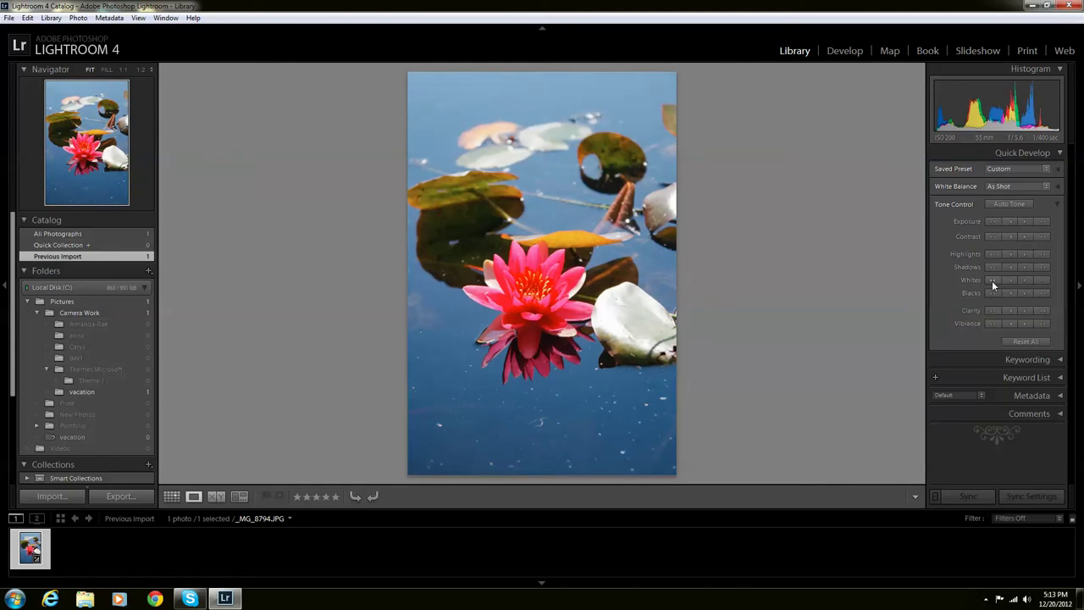
click(1048, 285)
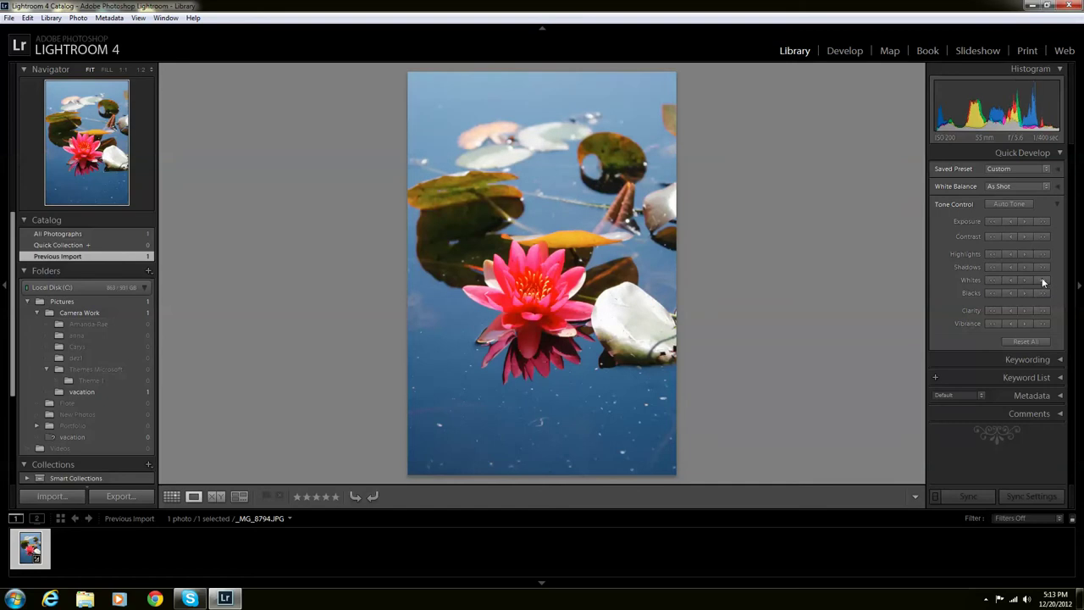
click(1045, 283)
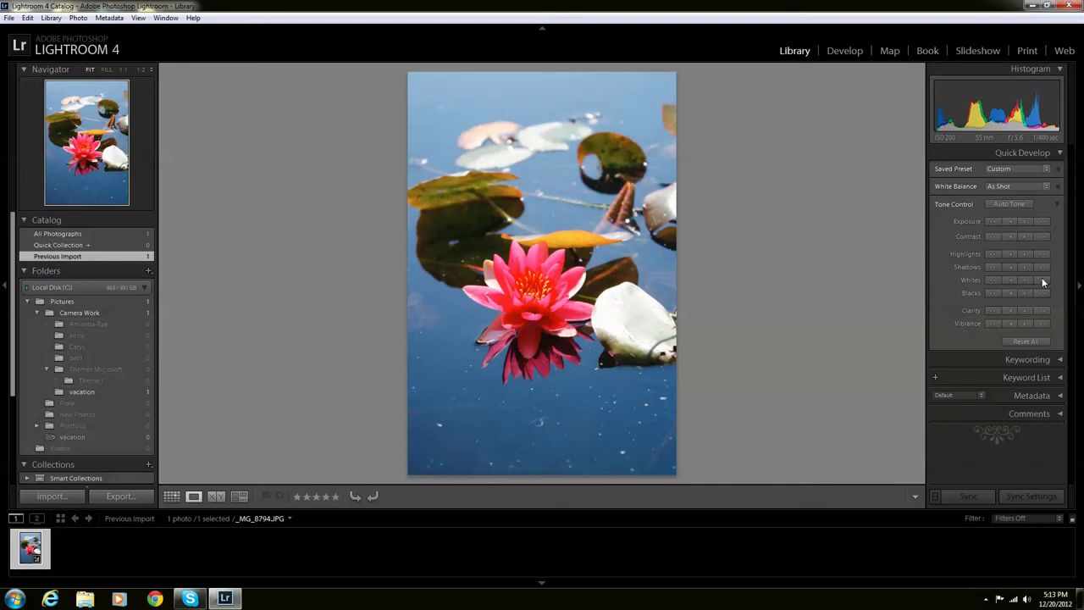
click(1044, 283)
click(1044, 283)
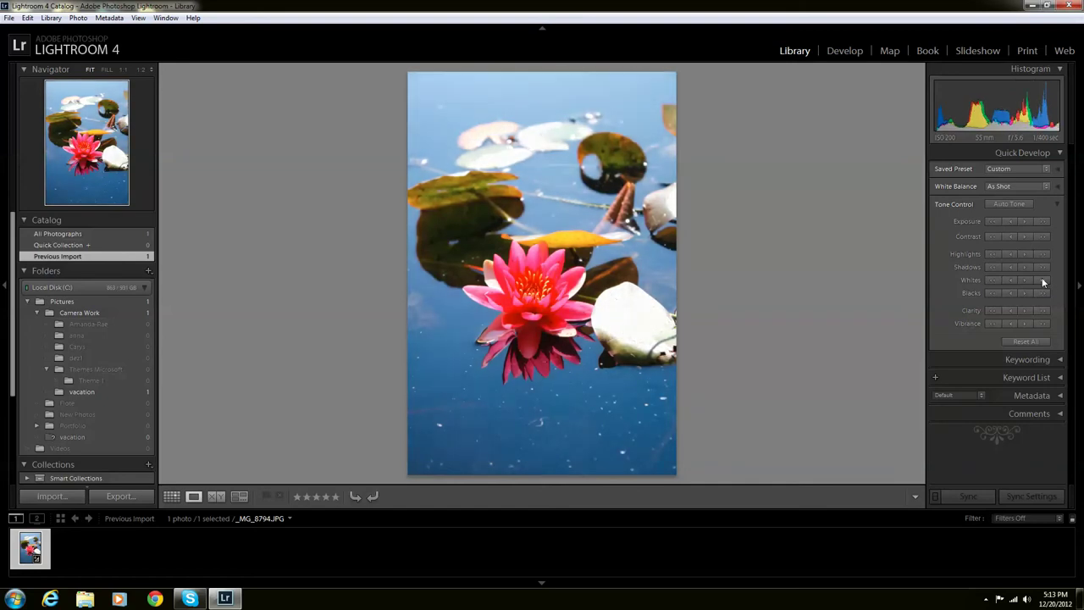
Step: Reset All, raise Clarity five steps, and inspect the flower at 1:1 before returning to Fit
click(1037, 342)
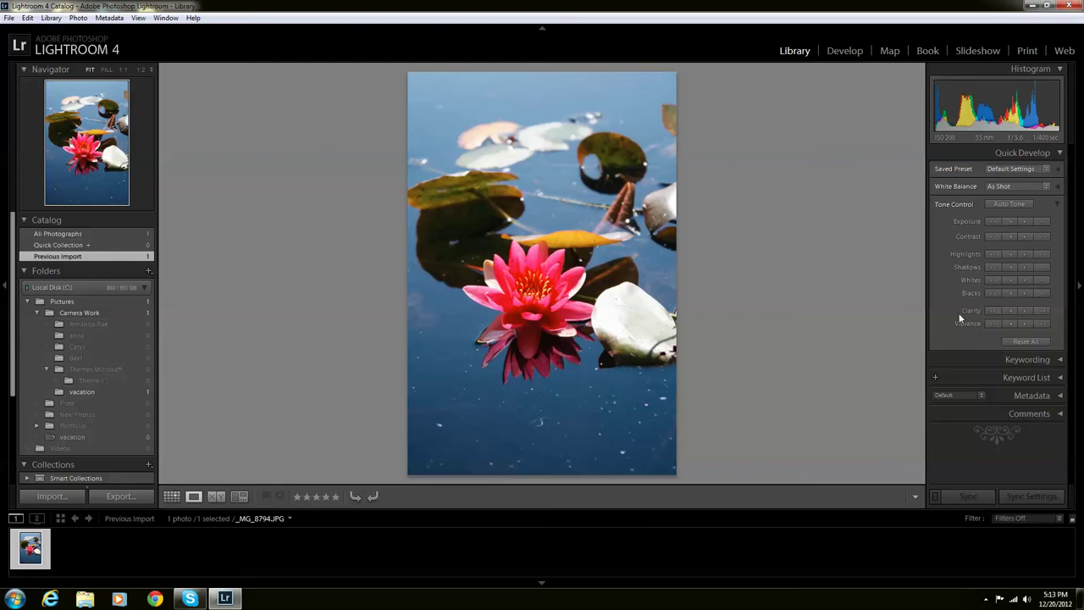
click(1042, 311)
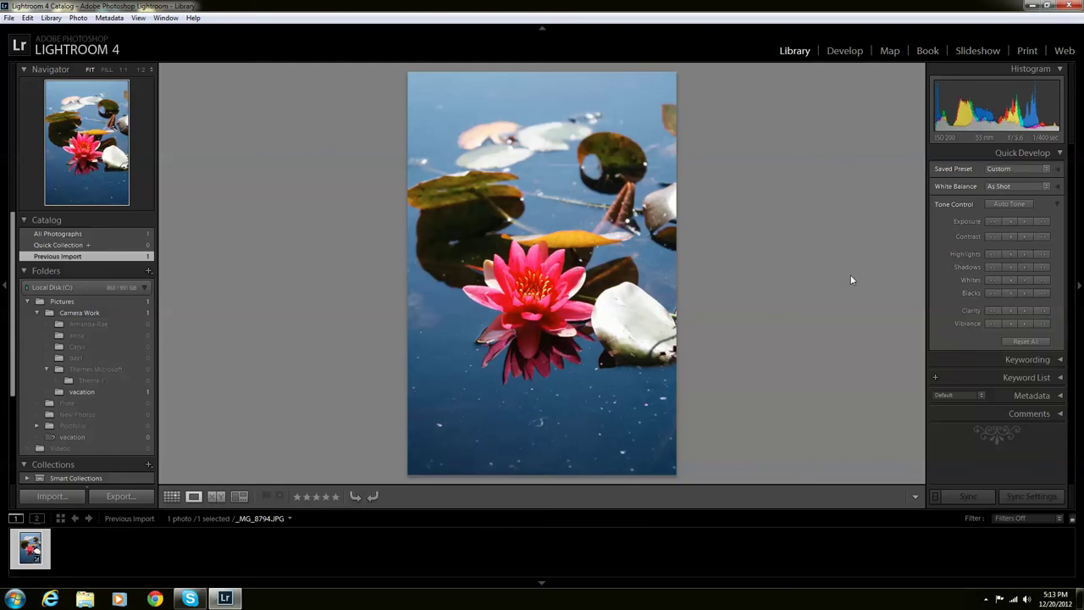
click(1045, 312)
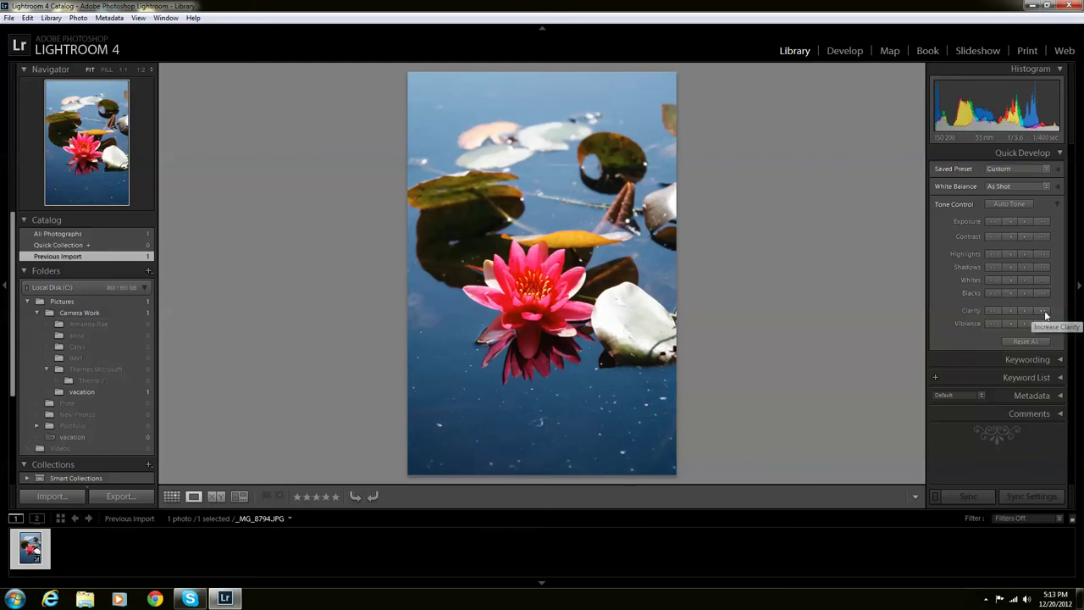
click(1045, 312)
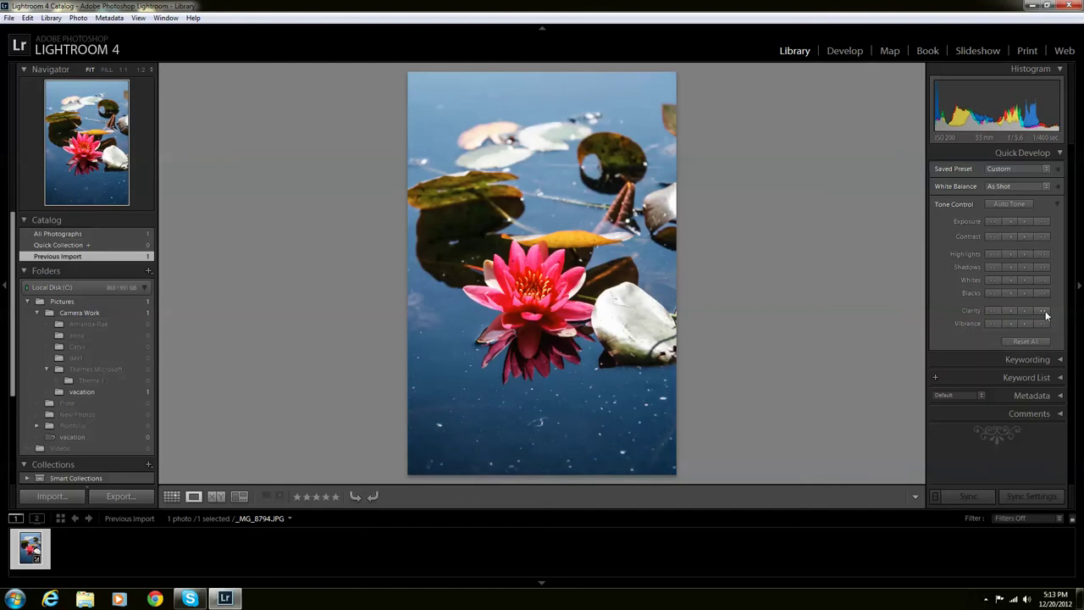
click(1046, 312)
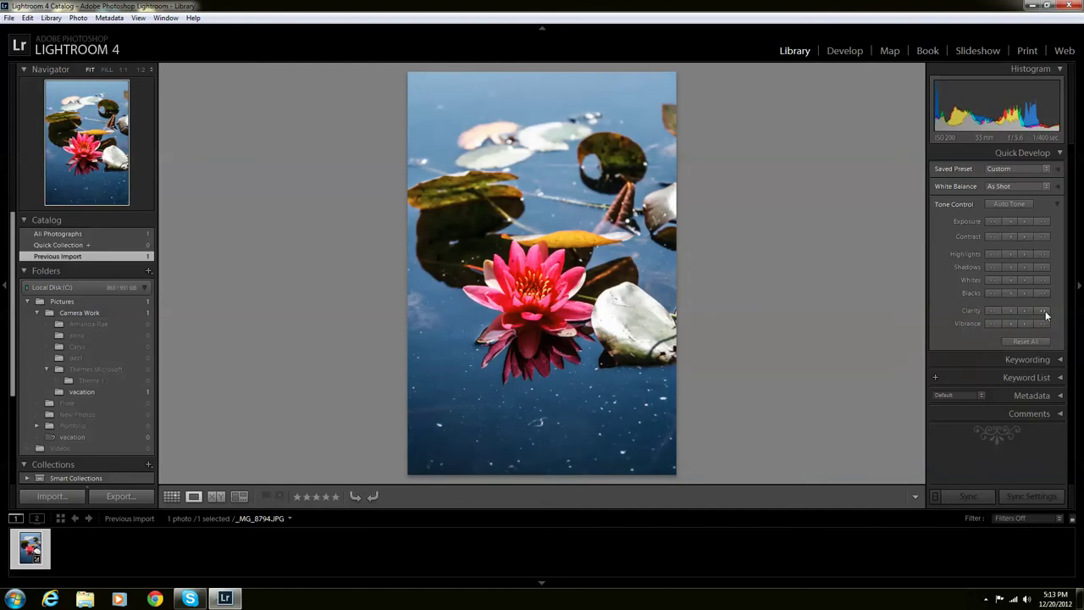
click(1045, 312)
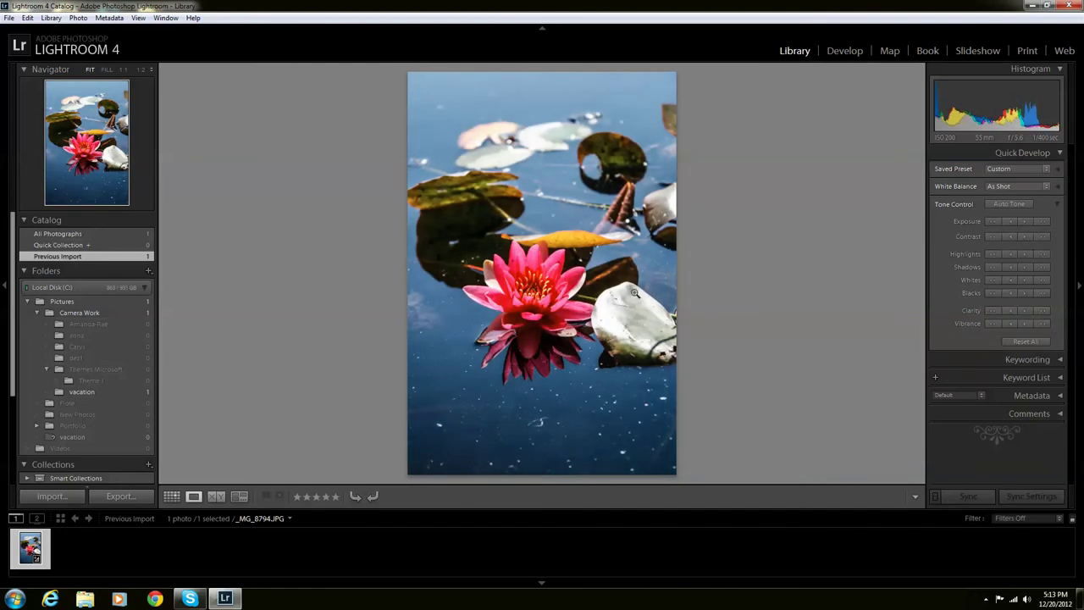
click(532, 285)
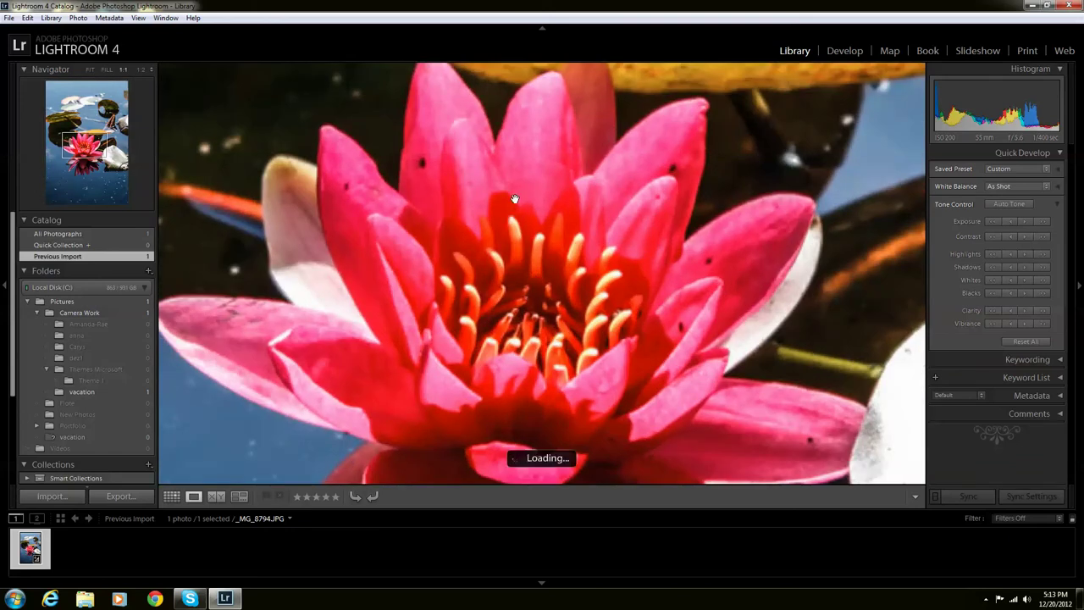
drag(515, 199, 686, 303)
click(700, 240)
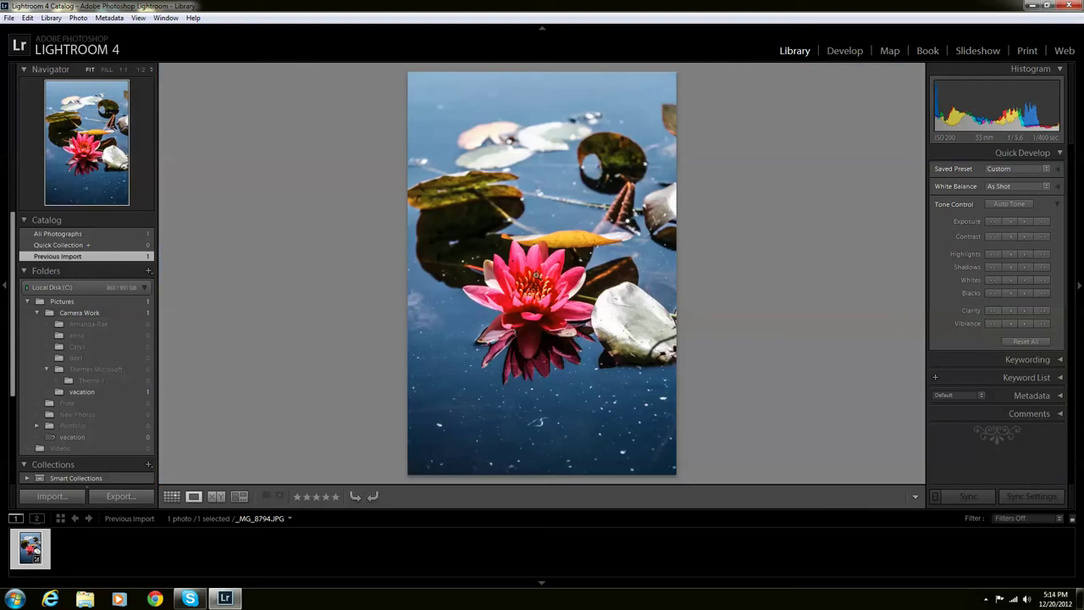
Step: Raise the photo's Vibrance four steps
click(1048, 325)
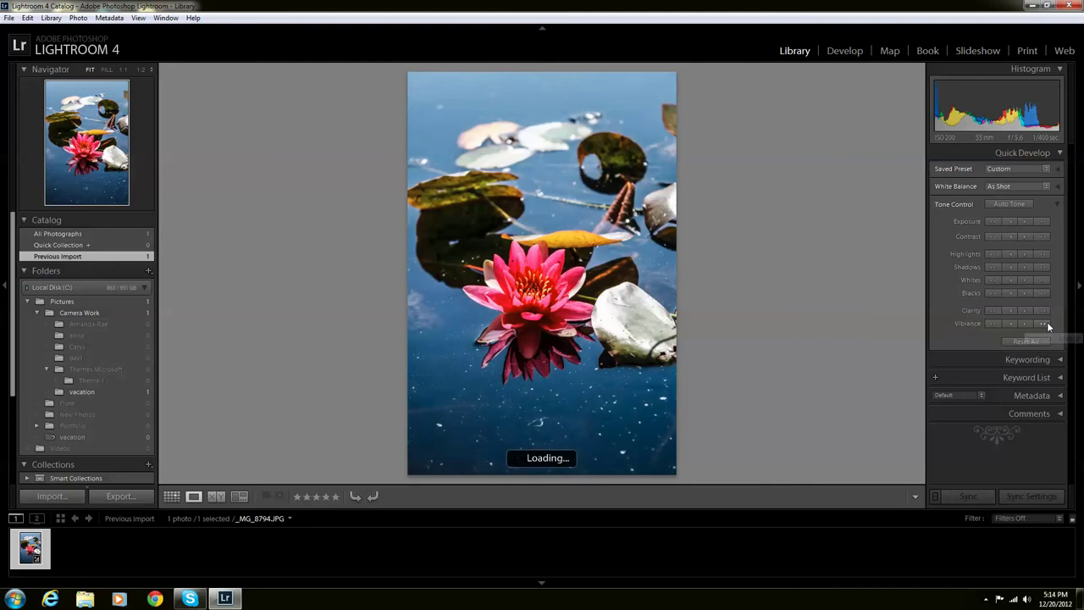
click(1048, 325)
click(1048, 325)
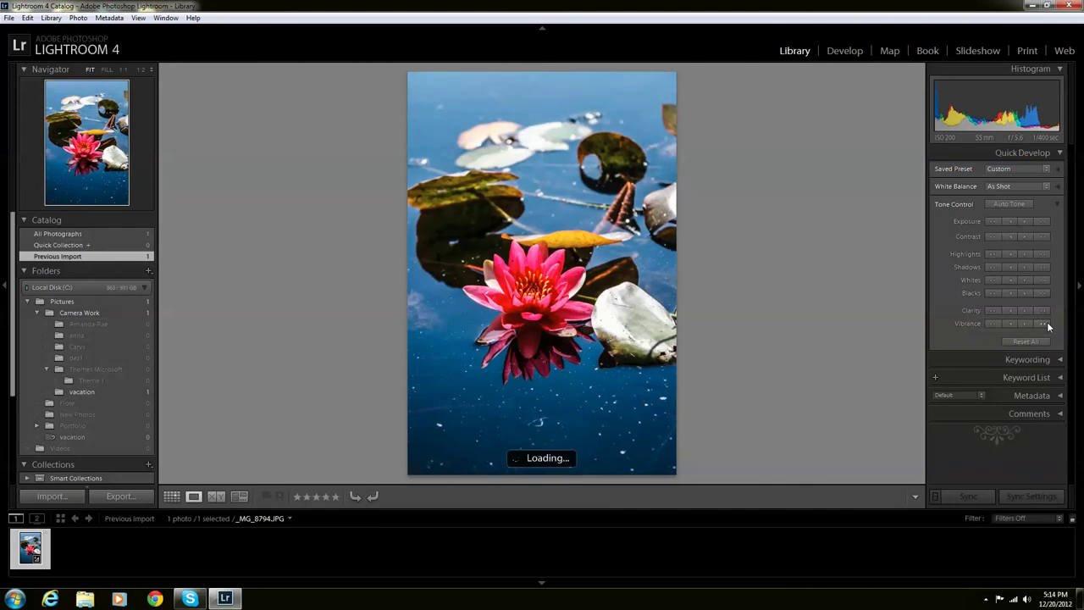
click(1048, 326)
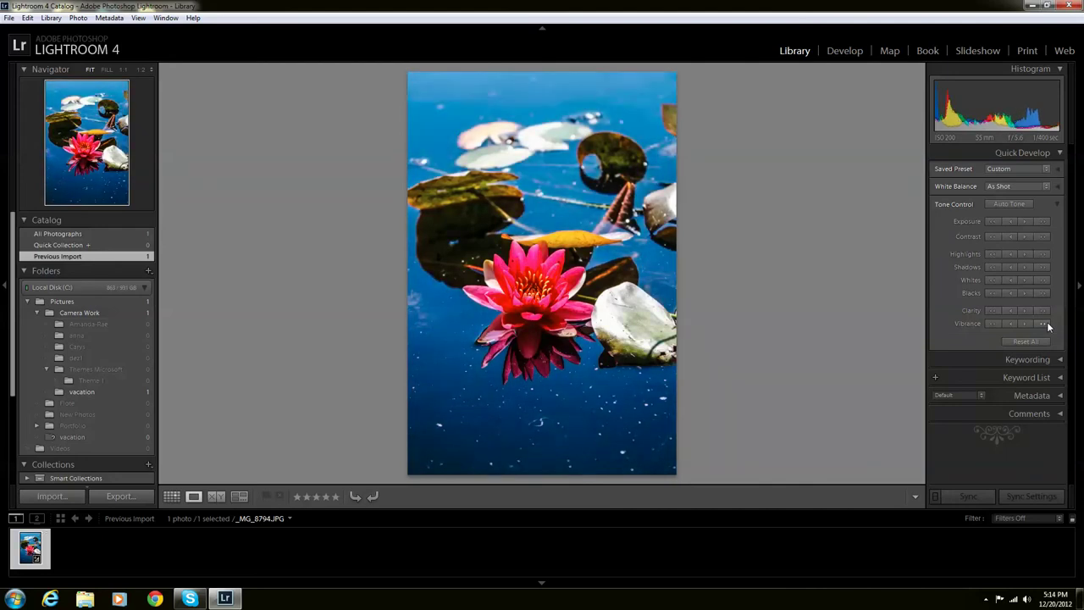
Step: Lower Vibrance six steps until the colours look nearly gray except the pink flower
click(996, 323)
click(996, 324)
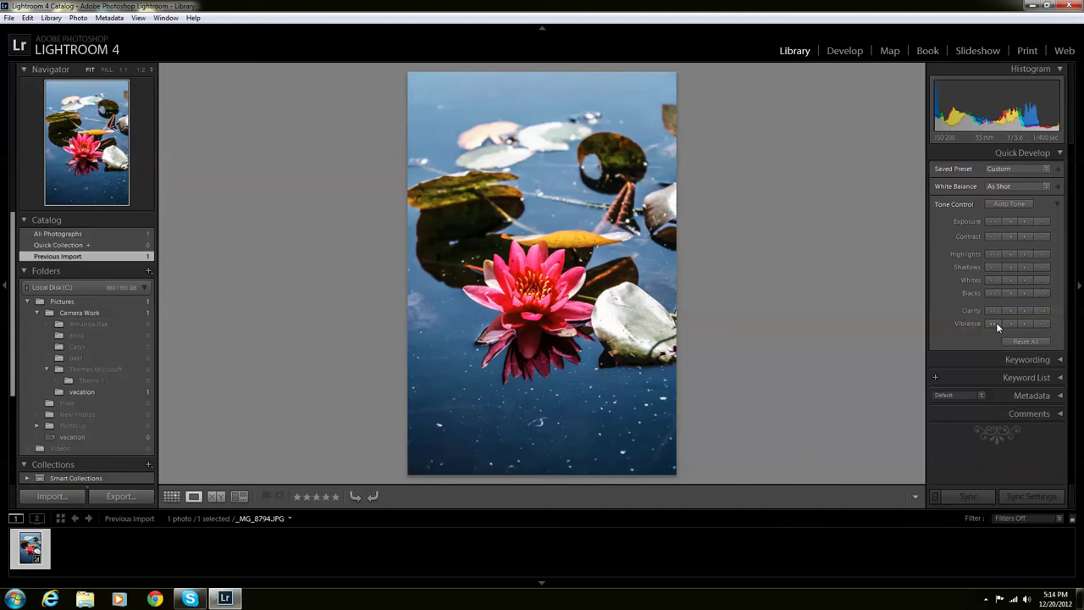
click(996, 324)
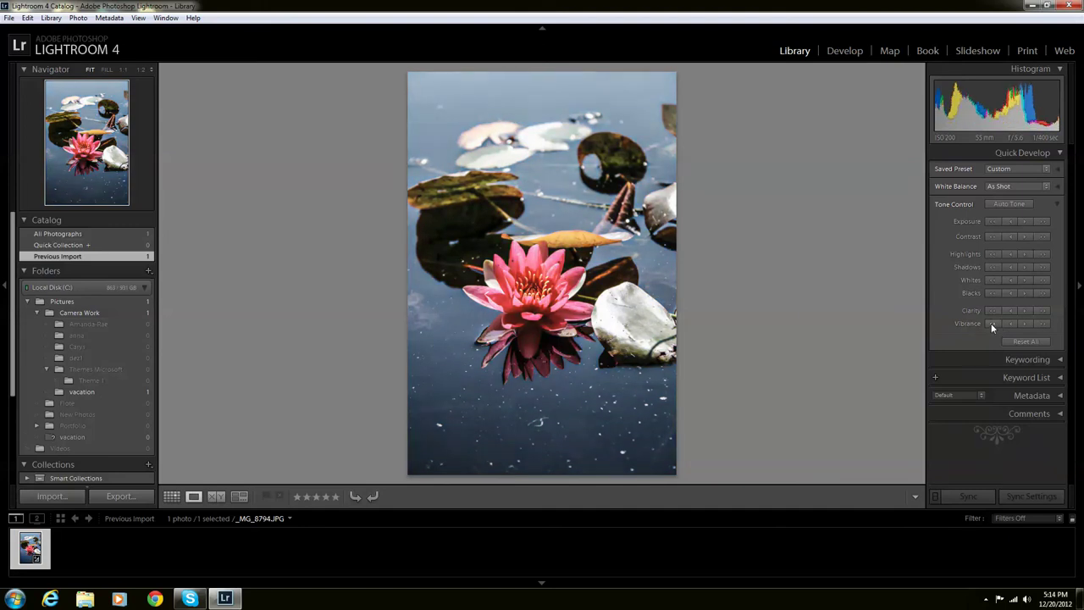
click(992, 324)
click(992, 323)
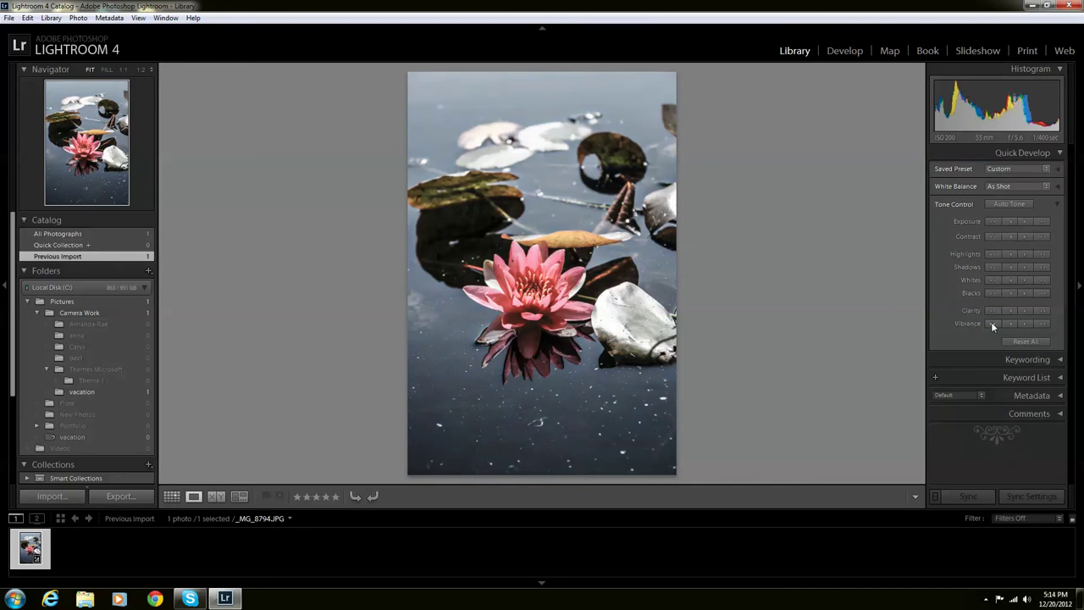
click(993, 324)
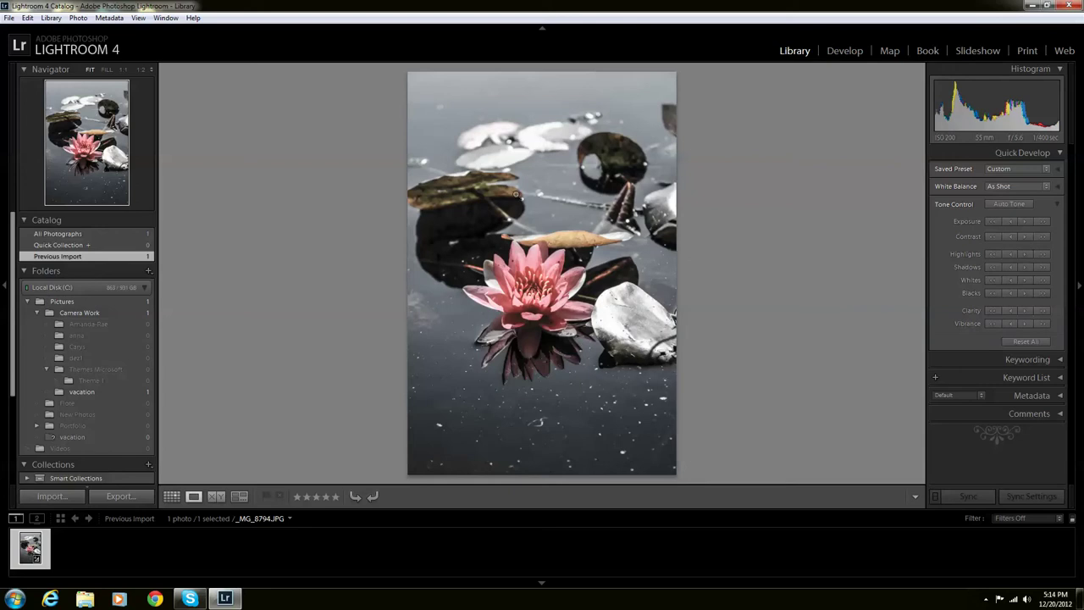
Step: Reset All to restore full colour and brighten Shadows three steps
click(1042, 343)
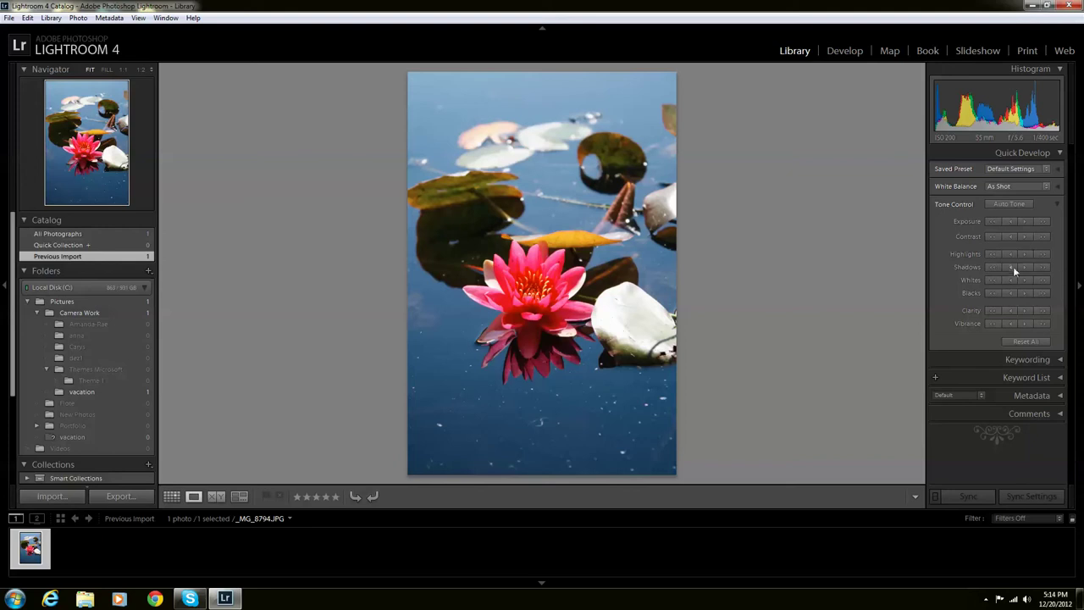
click(1043, 270)
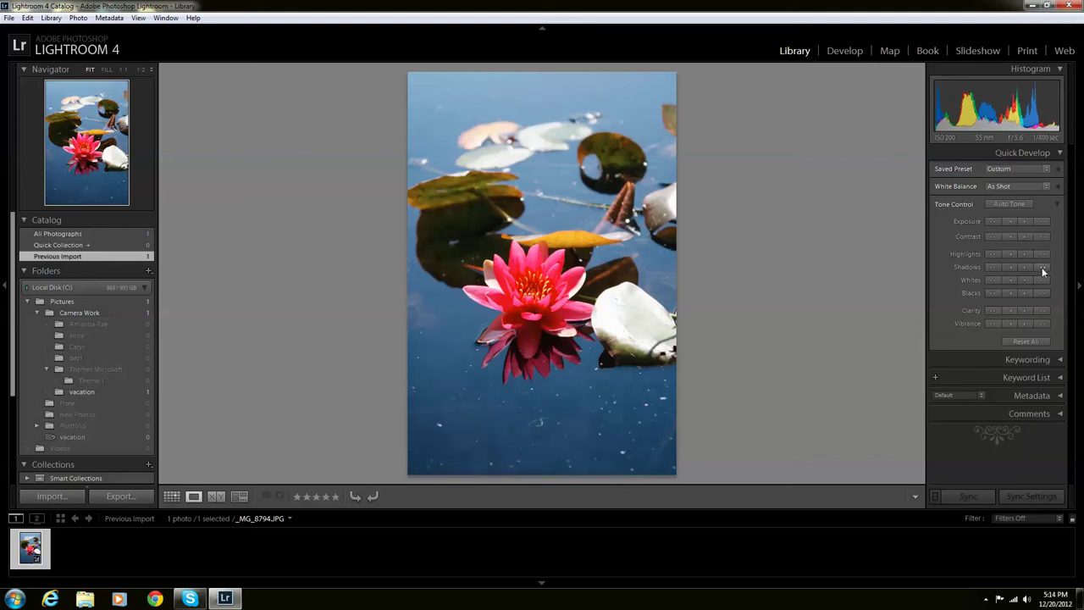
click(1043, 269)
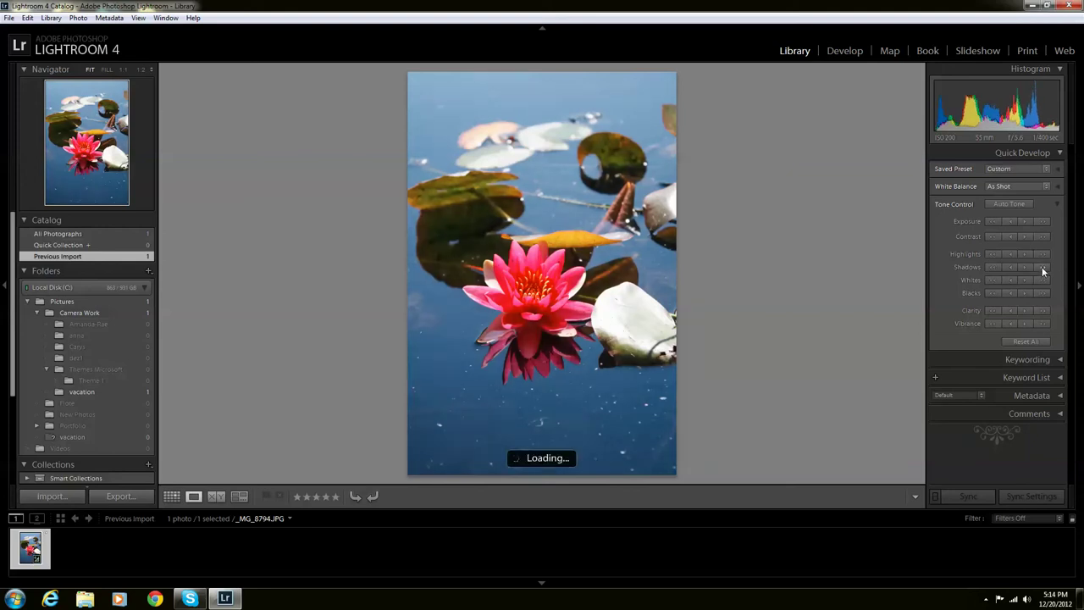
click(1043, 269)
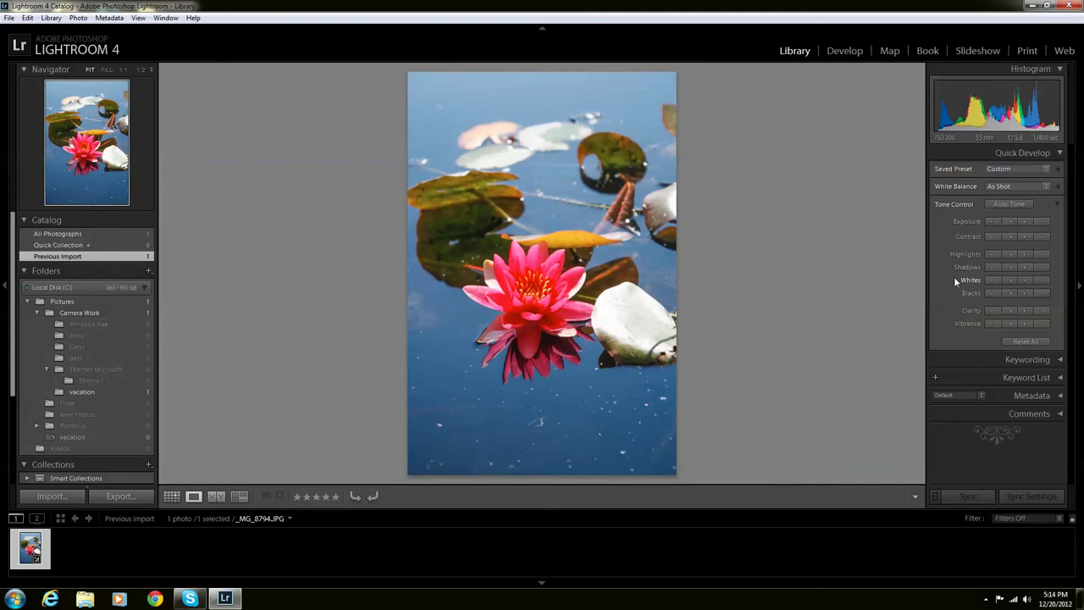
Step: Darken Shadows four steps for deeper blue water and leaves
click(993, 270)
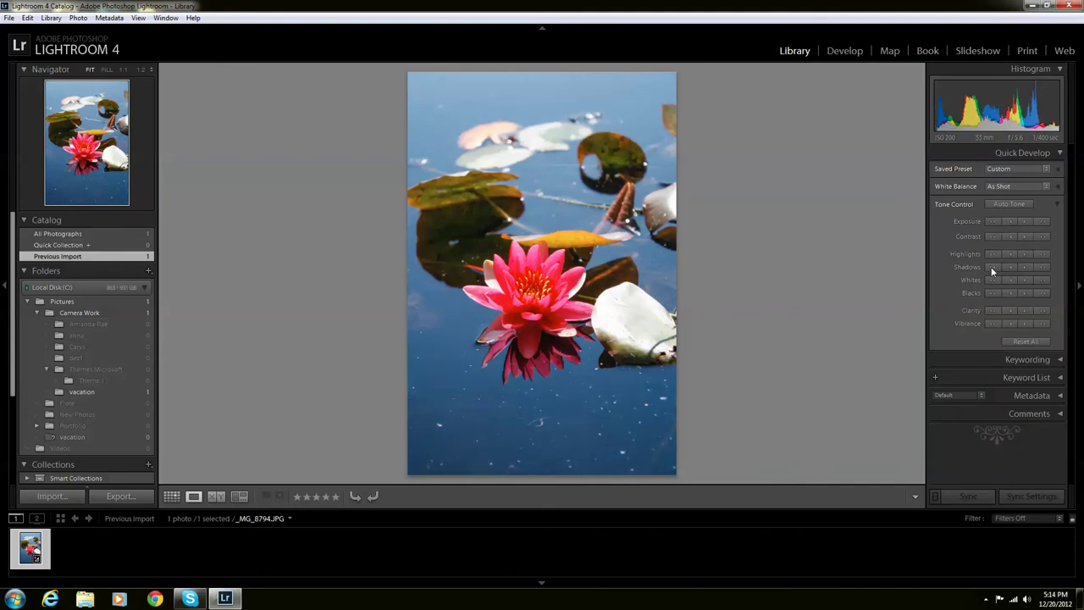
click(991, 267)
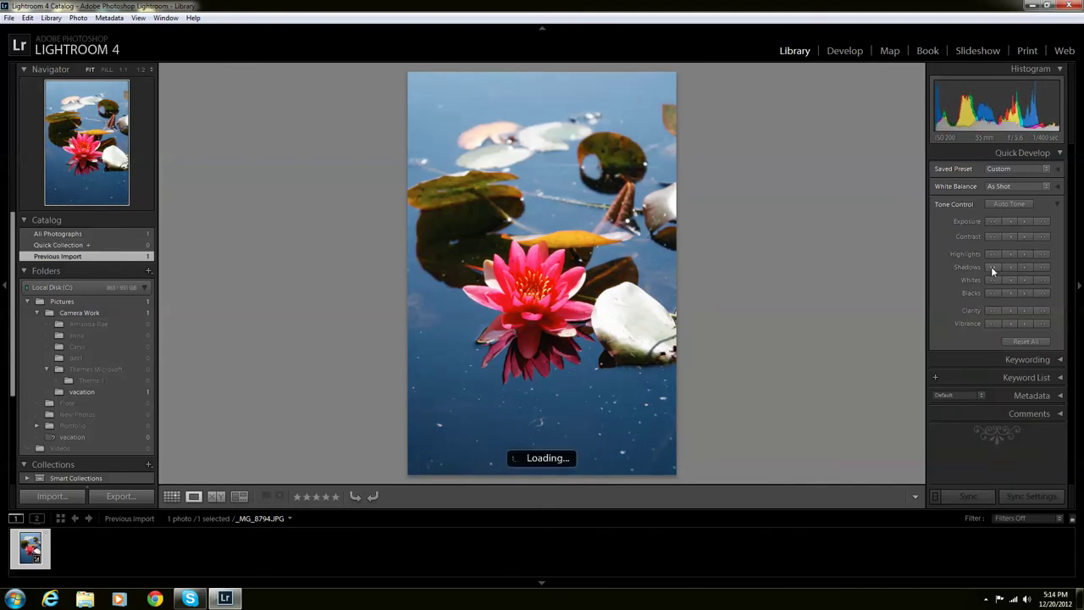
click(991, 267)
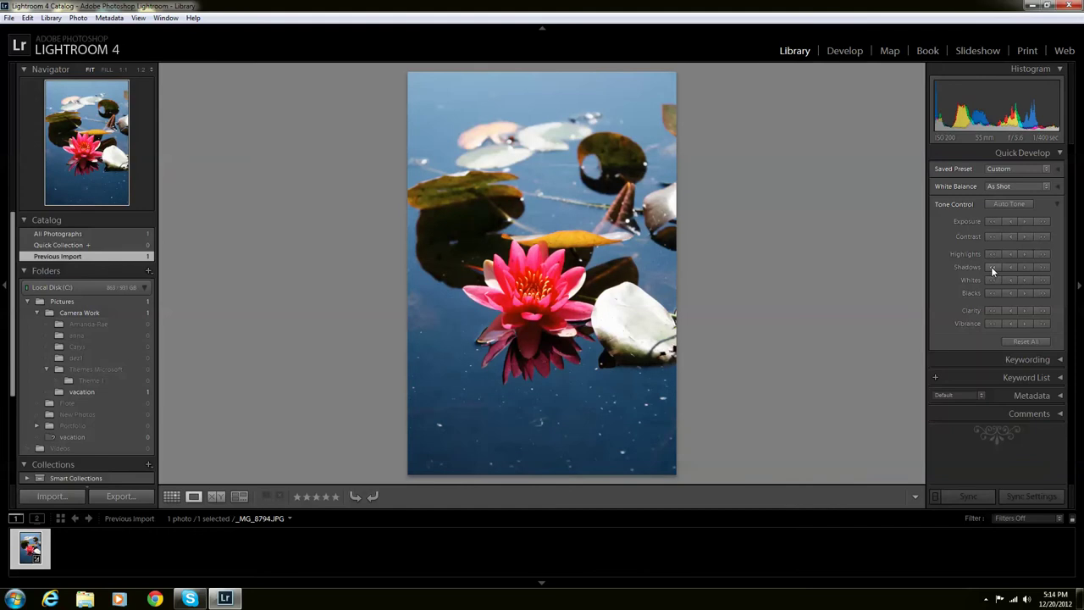
click(991, 268)
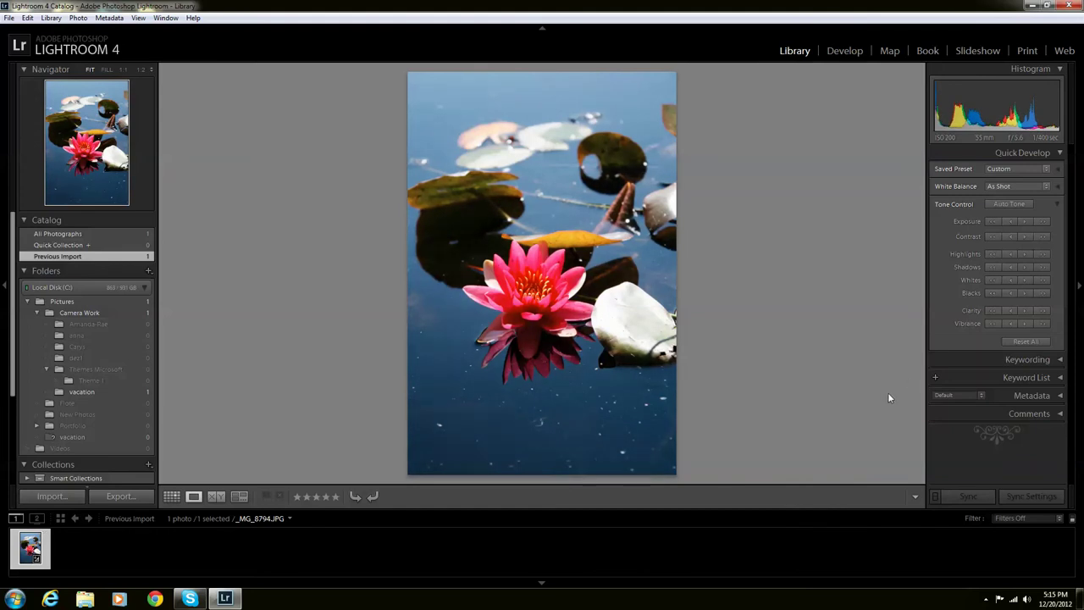
Step: Reset All, try Auto white balance, switch back to As Shot, and show the Saved Preset list
click(1037, 342)
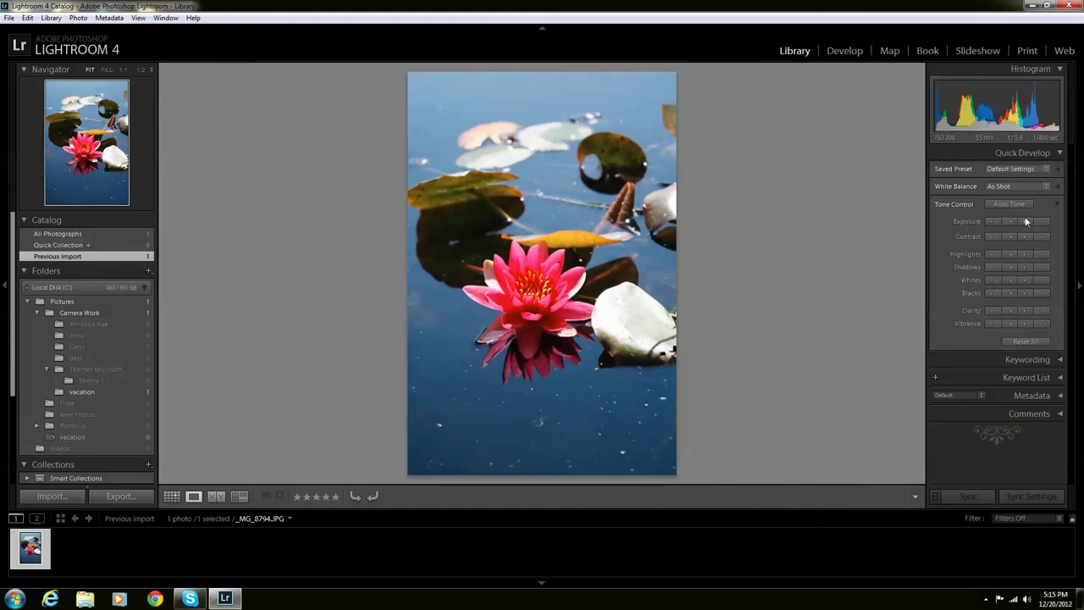
click(1048, 187)
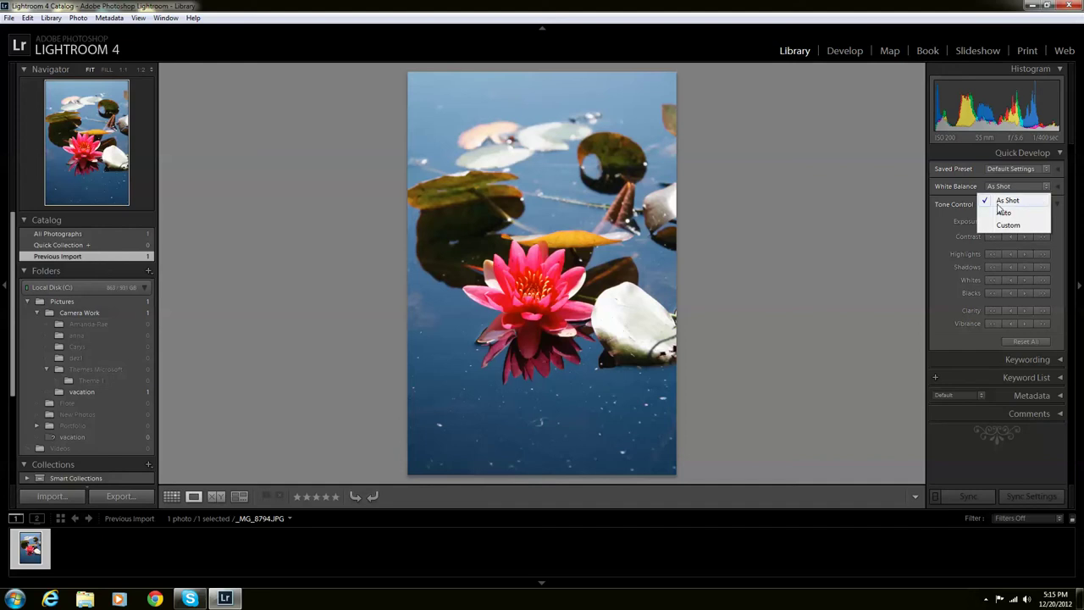
click(1003, 213)
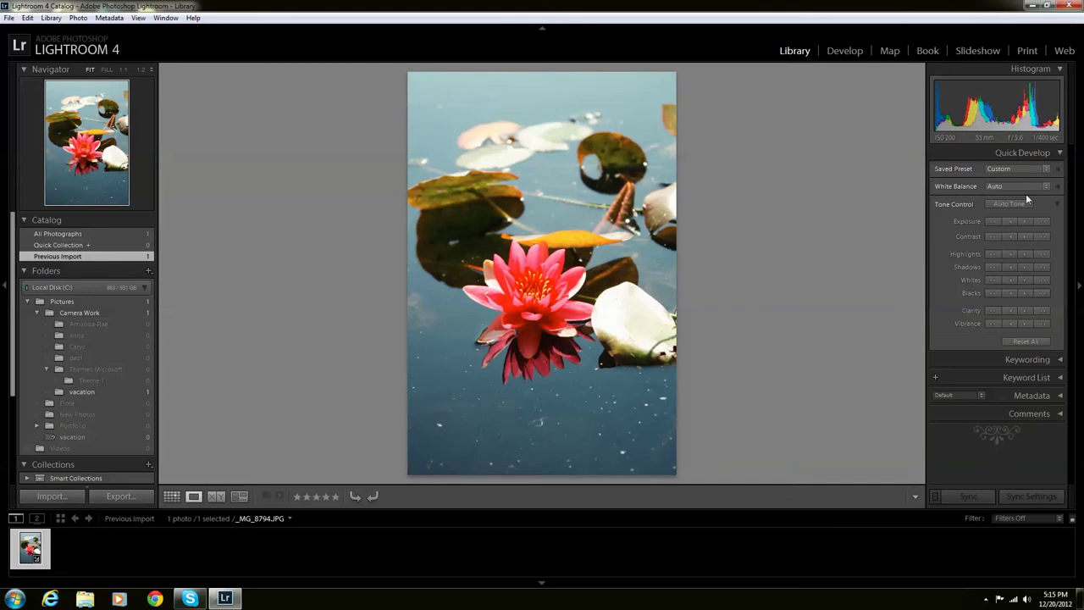
click(1026, 186)
click(1002, 200)
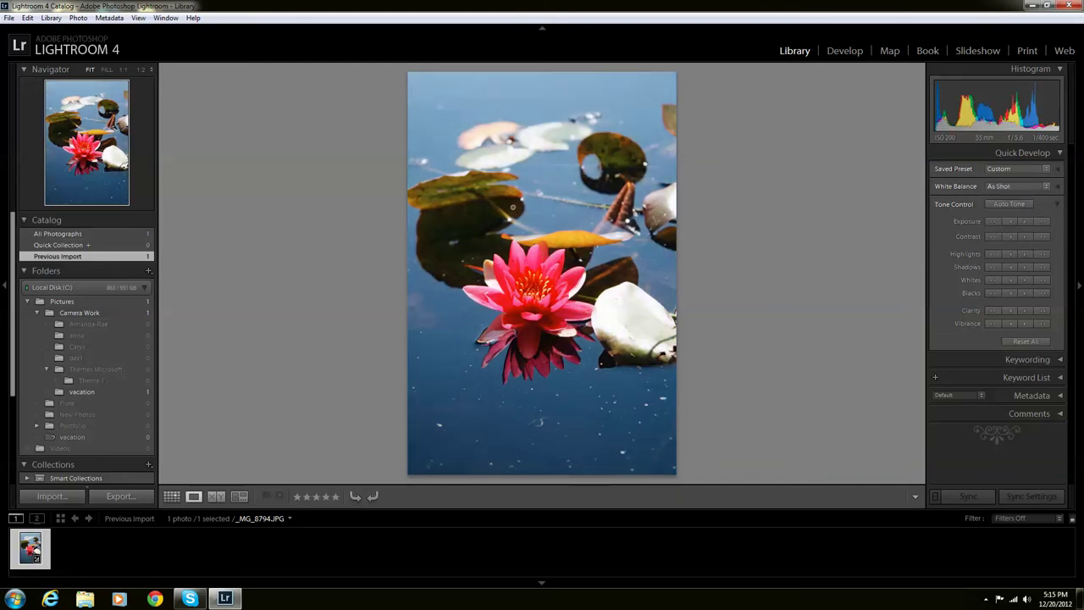
click(1031, 168)
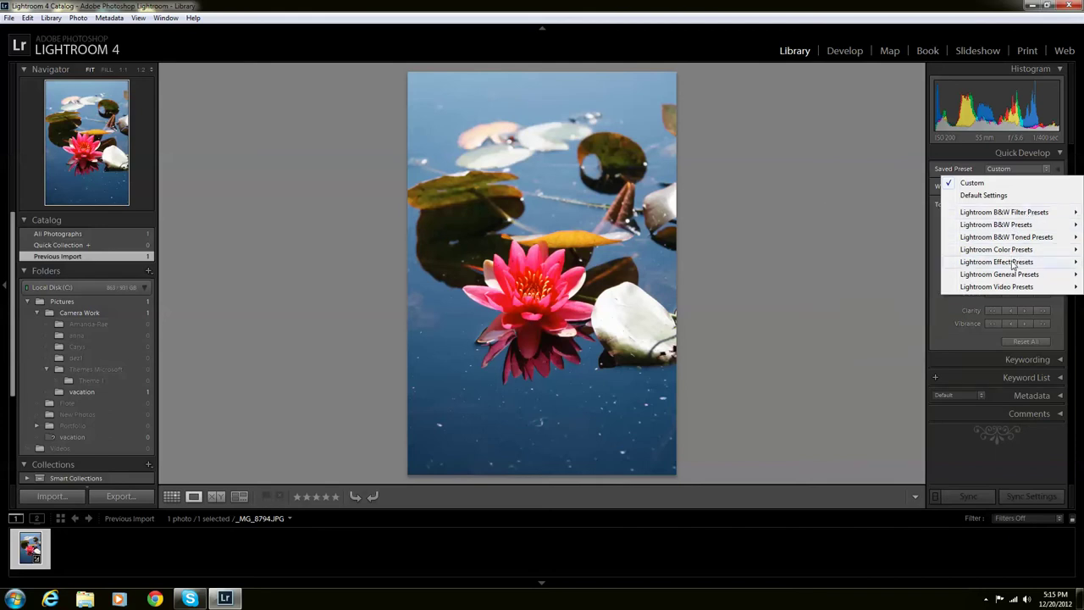
Step: Preview the Green Filter B&W preset, revert to Default Settings, and reopen Saved Preset
mouse_move(1013, 268)
mouse_move(1023, 213)
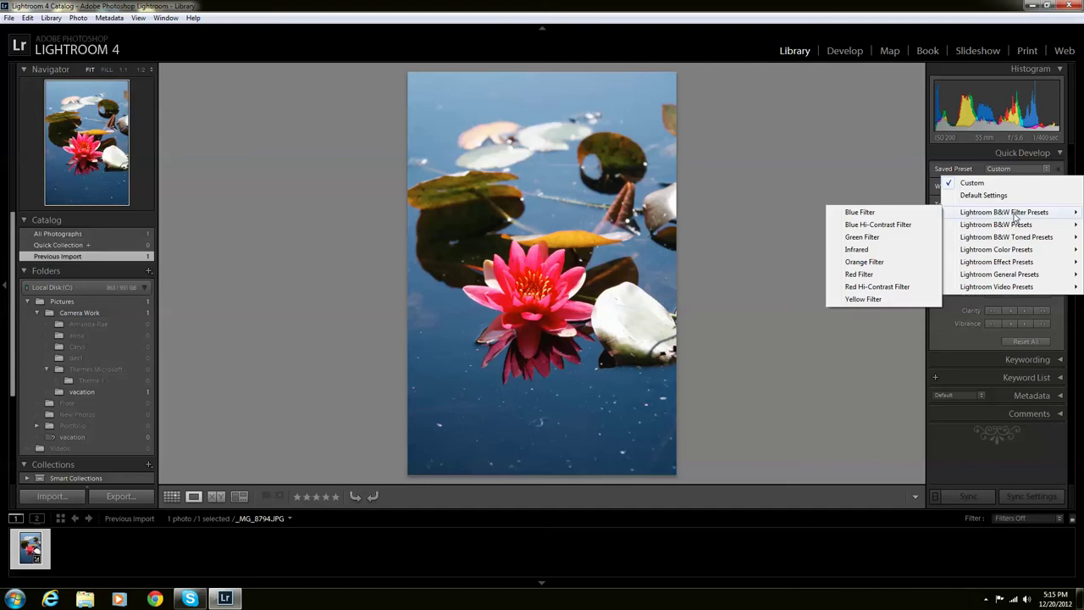
click(889, 239)
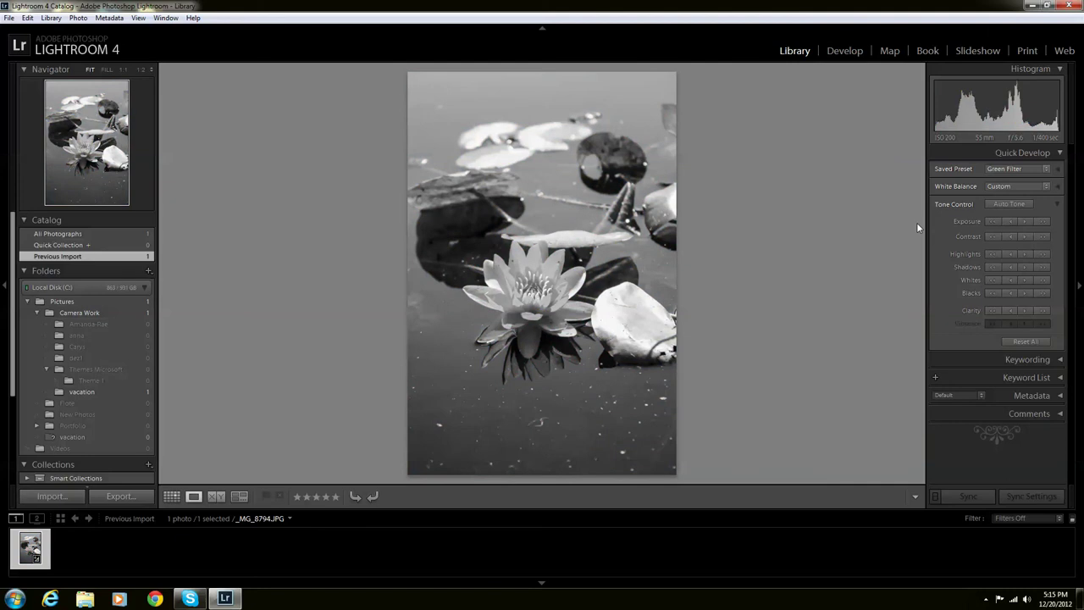
click(1031, 343)
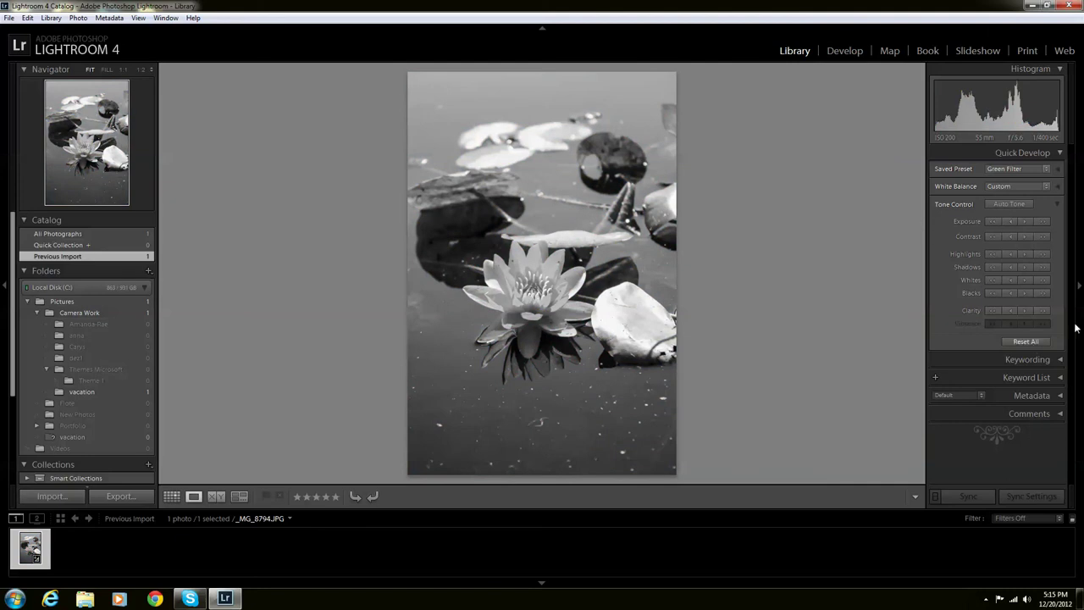
click(1048, 170)
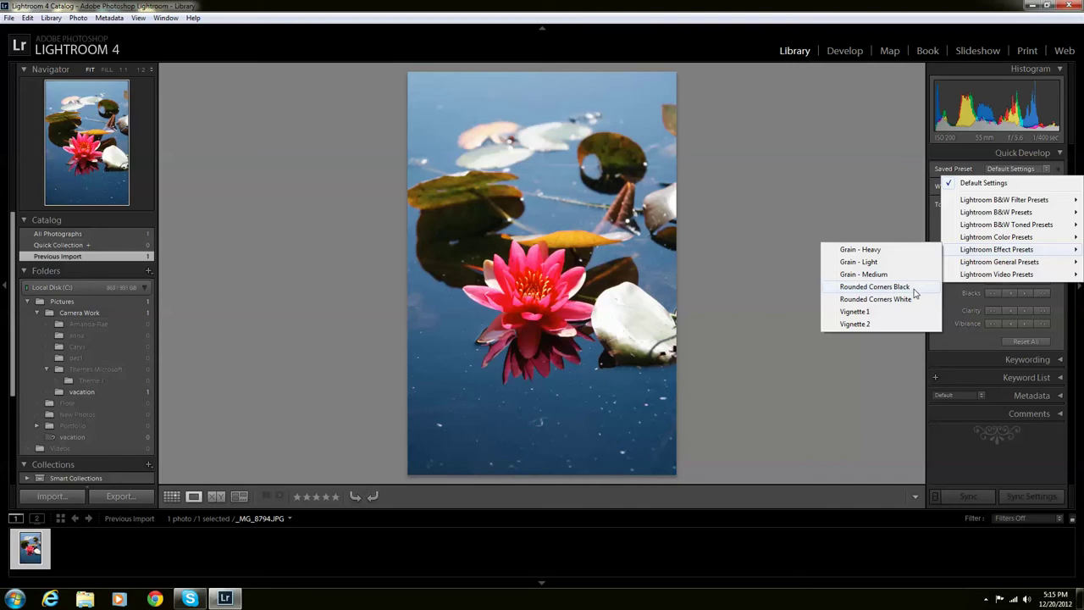
Step: Preview the Vignette 1 and Vignette 2 effect presets, keeping white balance at As Shot
click(871, 313)
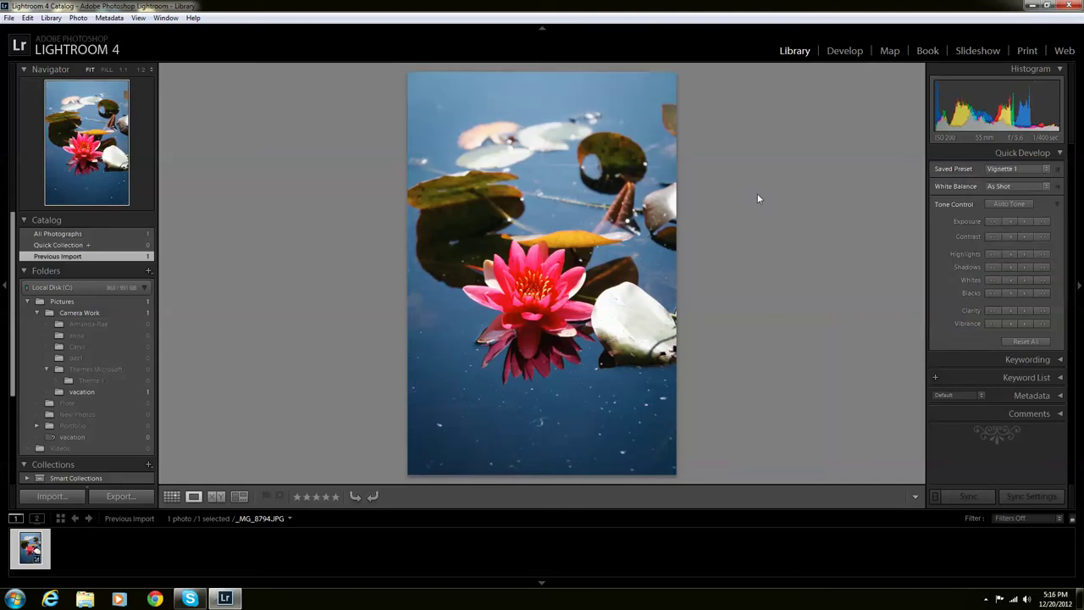
click(1029, 187)
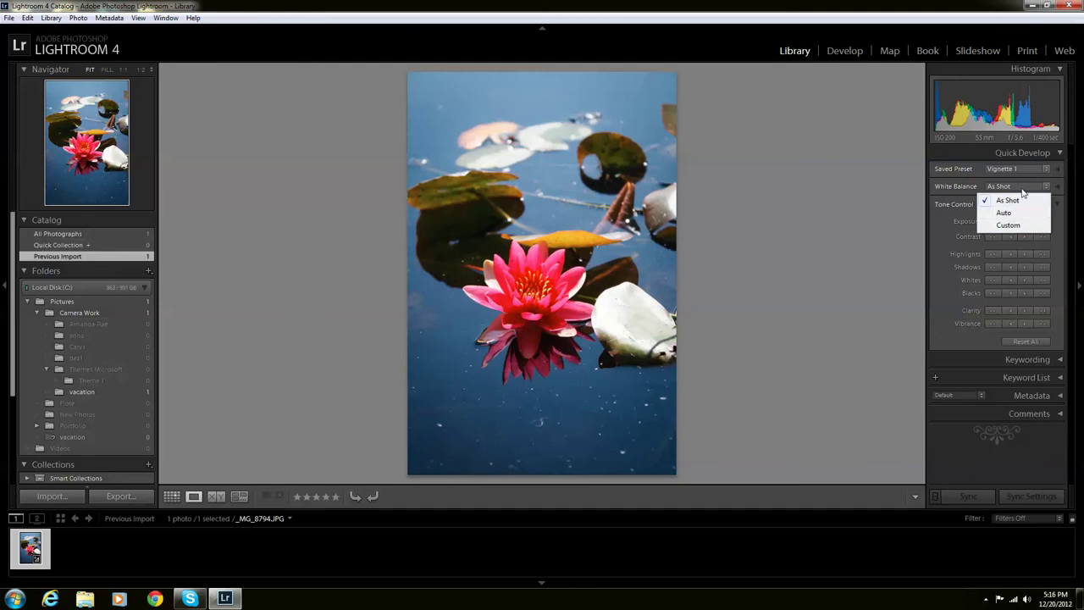
click(1024, 195)
click(1021, 168)
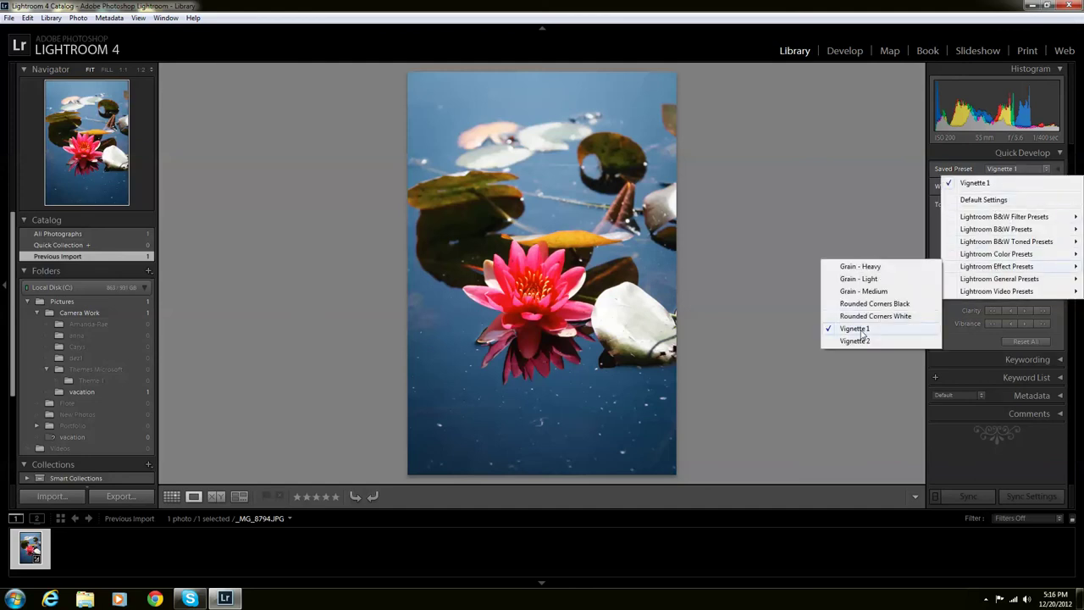
click(860, 341)
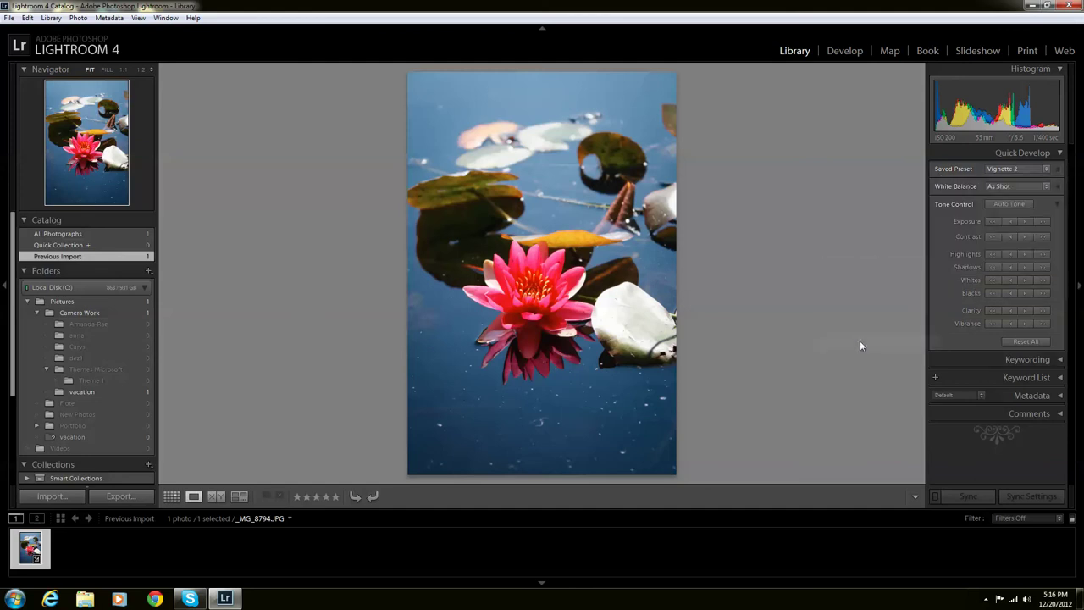
Step: Apply the Grain - Heavy effect preset and inspect the grain at 1:1
click(1009, 170)
mouse_move(980, 266)
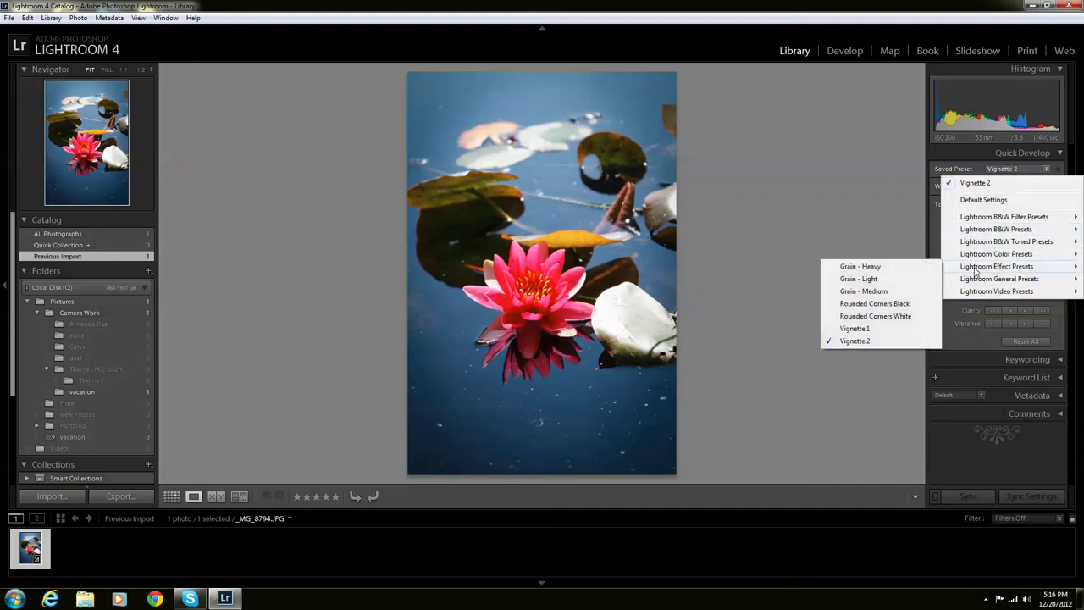
click(887, 267)
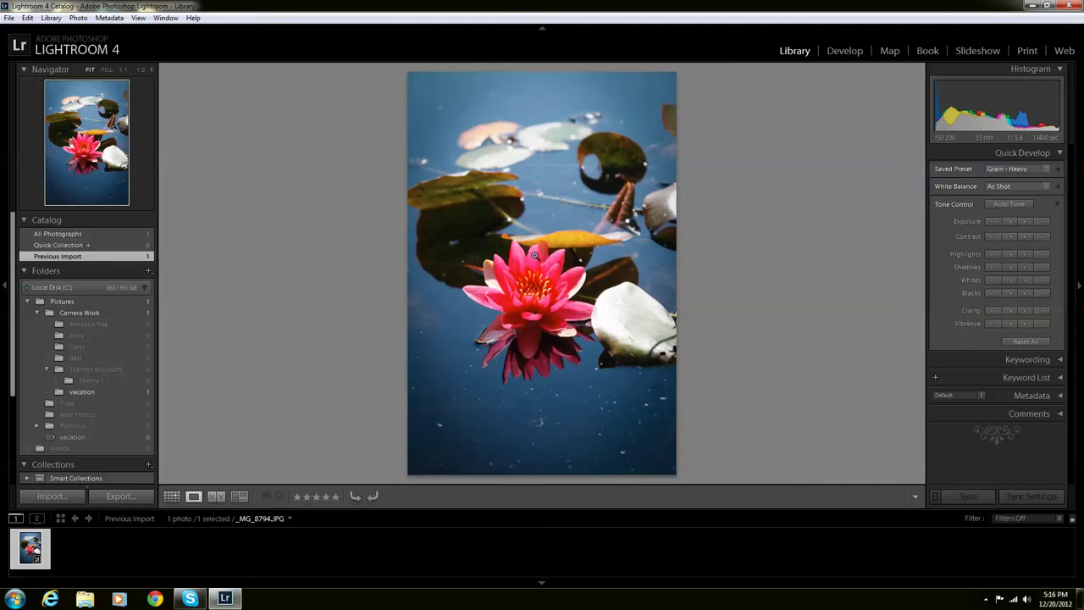
click(582, 274)
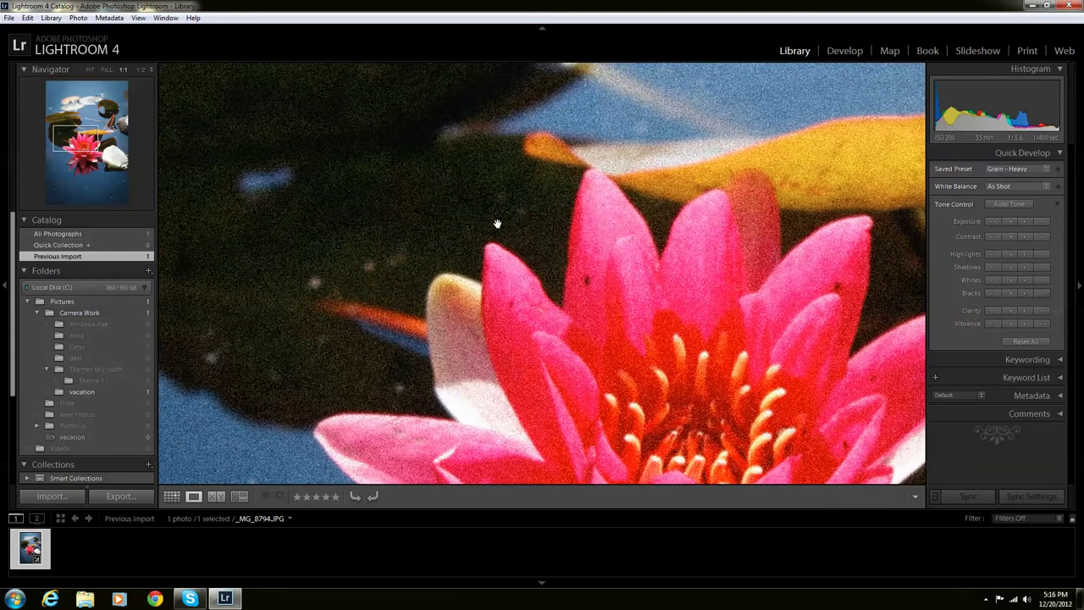
Step: Reapply Grain - Heavy, undo it with Ctrl+Z back to Default Settings, and return to Fit
click(1014, 170)
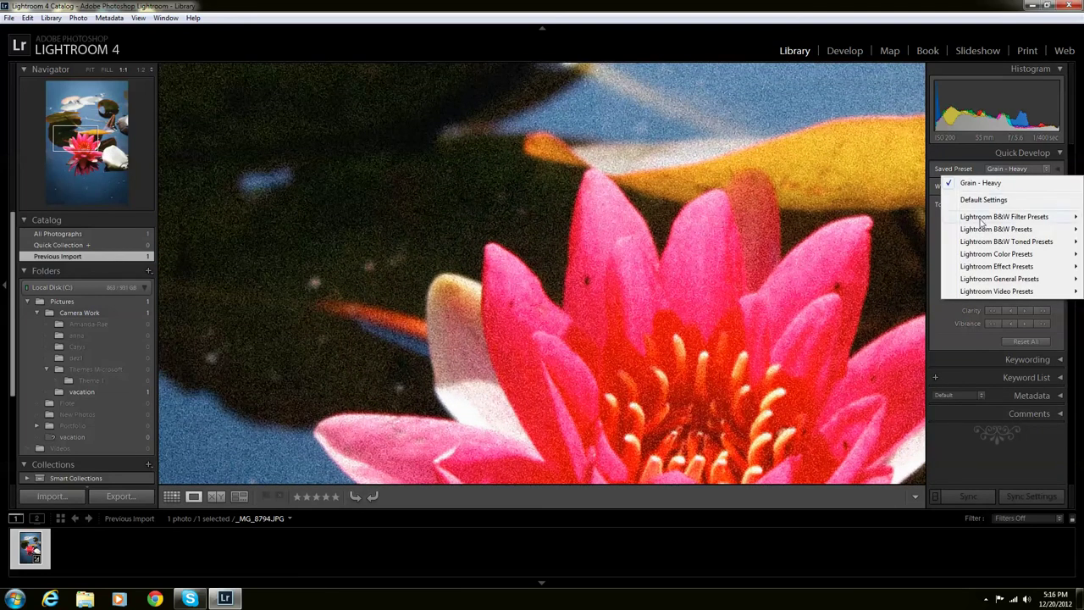
click(992, 185)
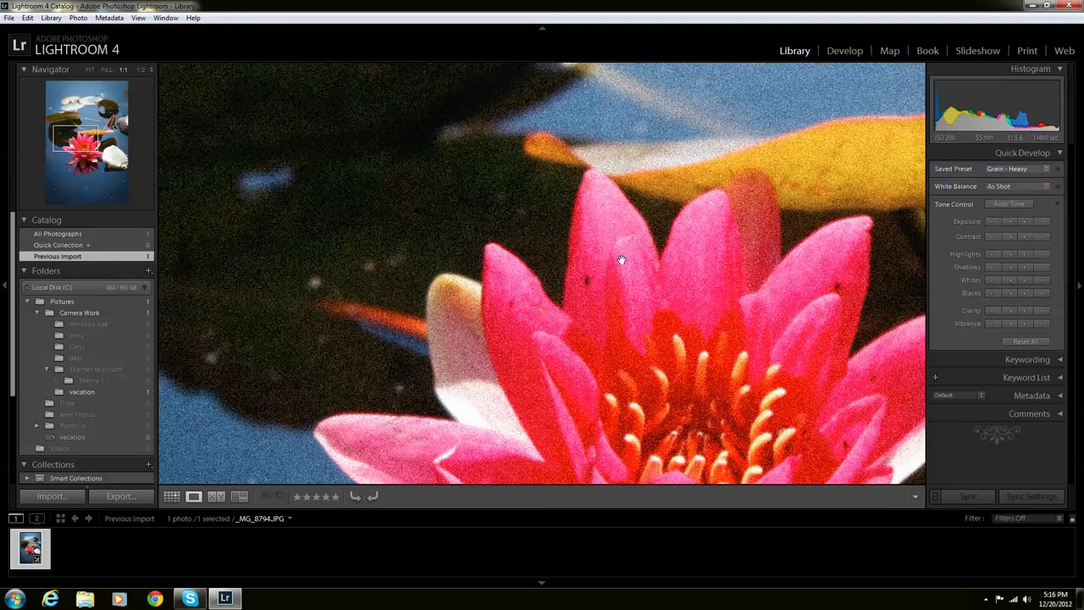
click(1034, 173)
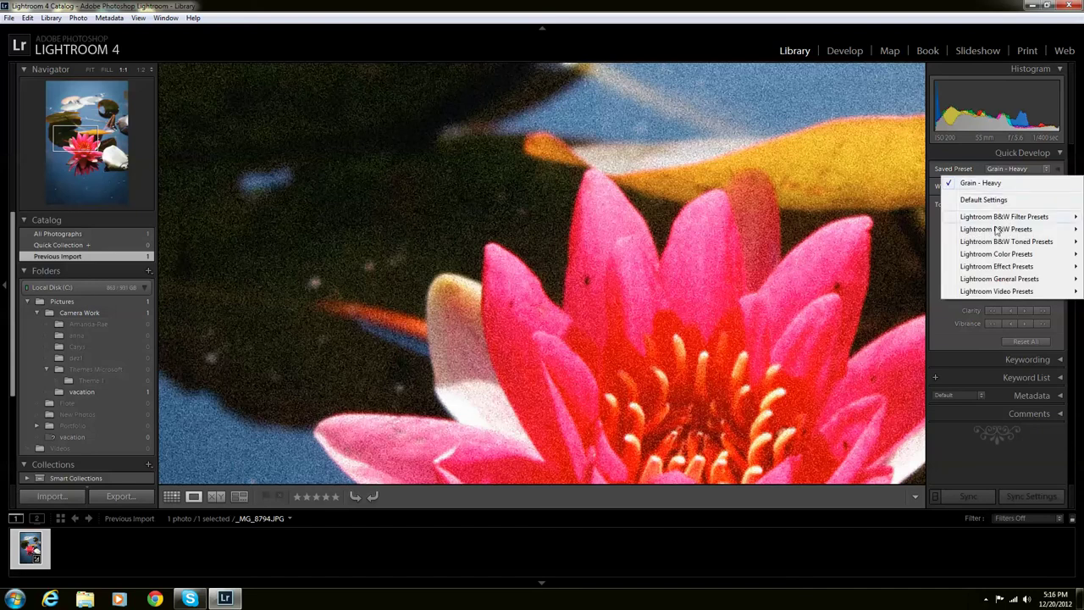
mouse_move(1006, 271)
click(882, 268)
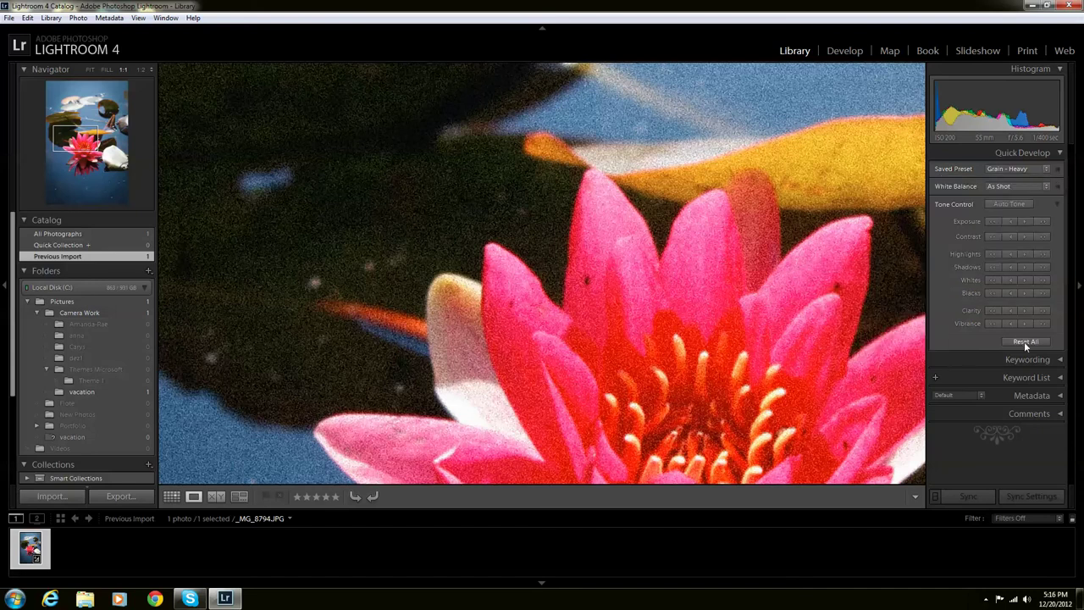
key(ctrl+z)
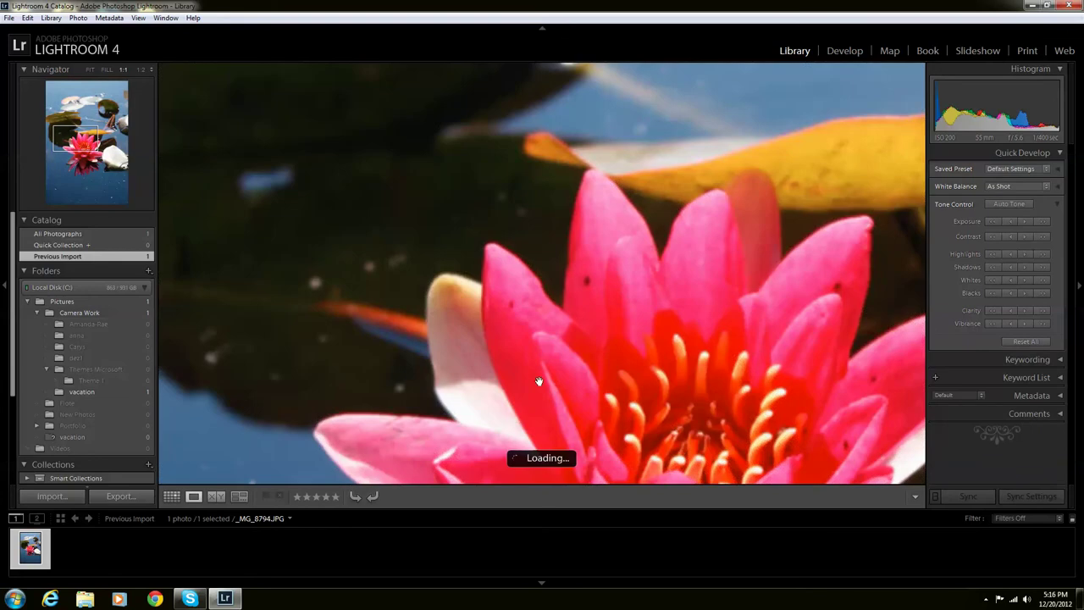
click(635, 306)
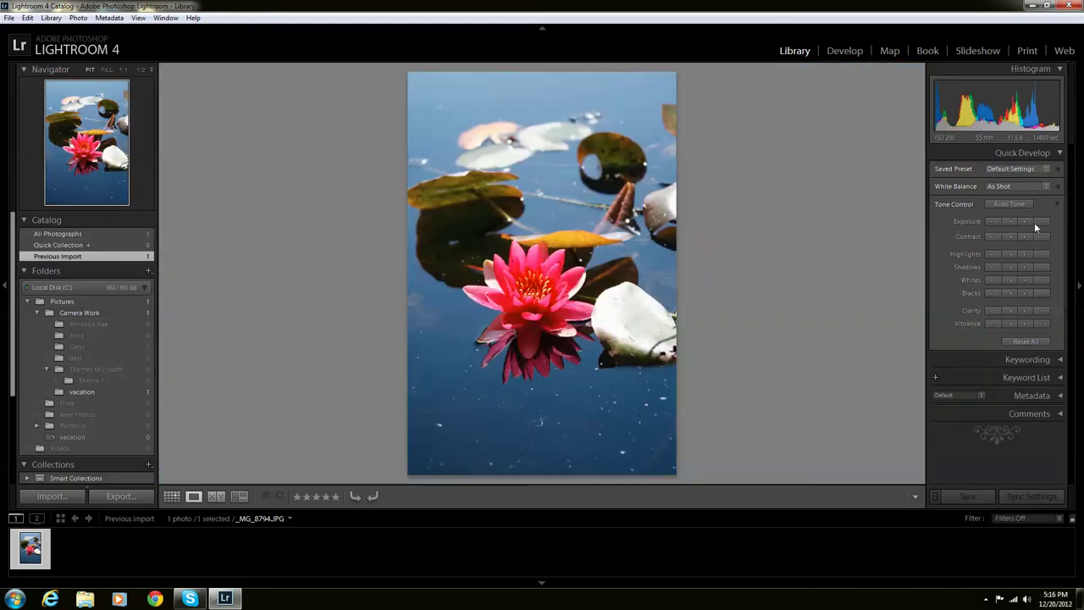
click(1058, 360)
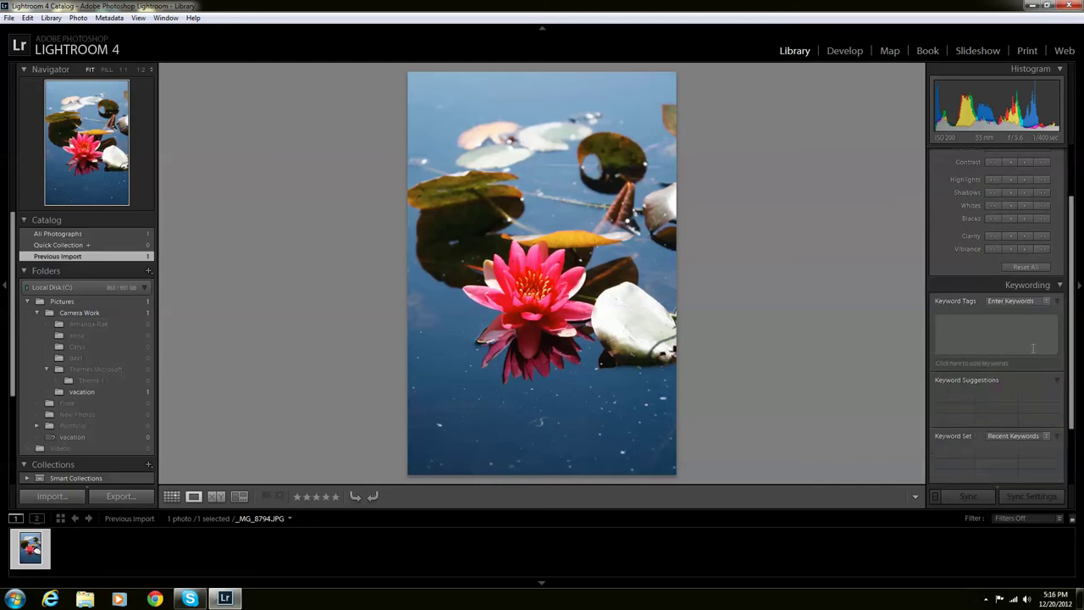
scroll(1074, 305, down, 1)
scroll(1074, 305, down, 2)
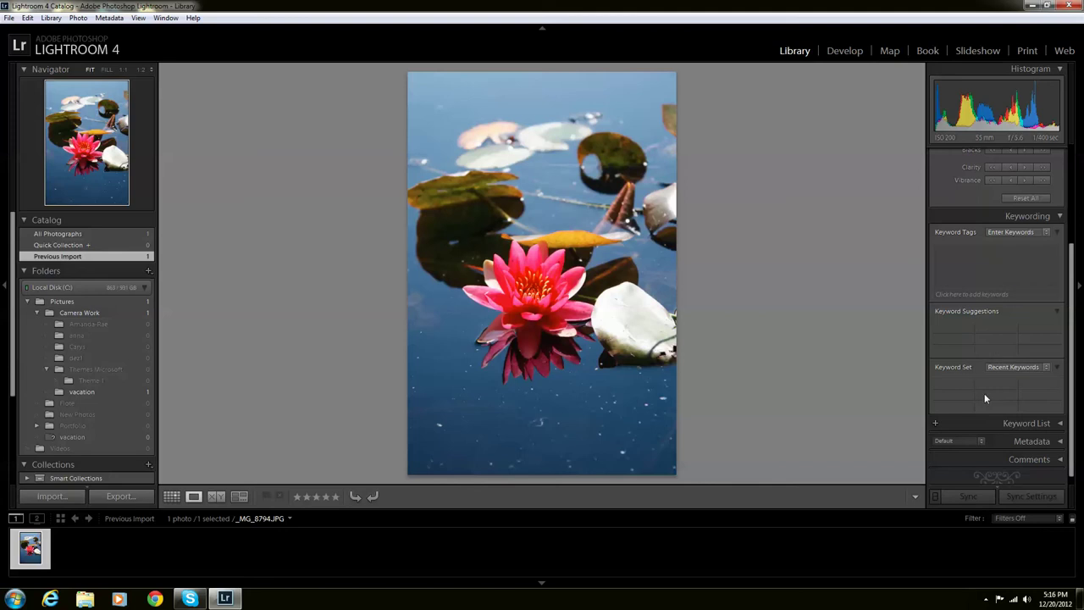
click(1062, 217)
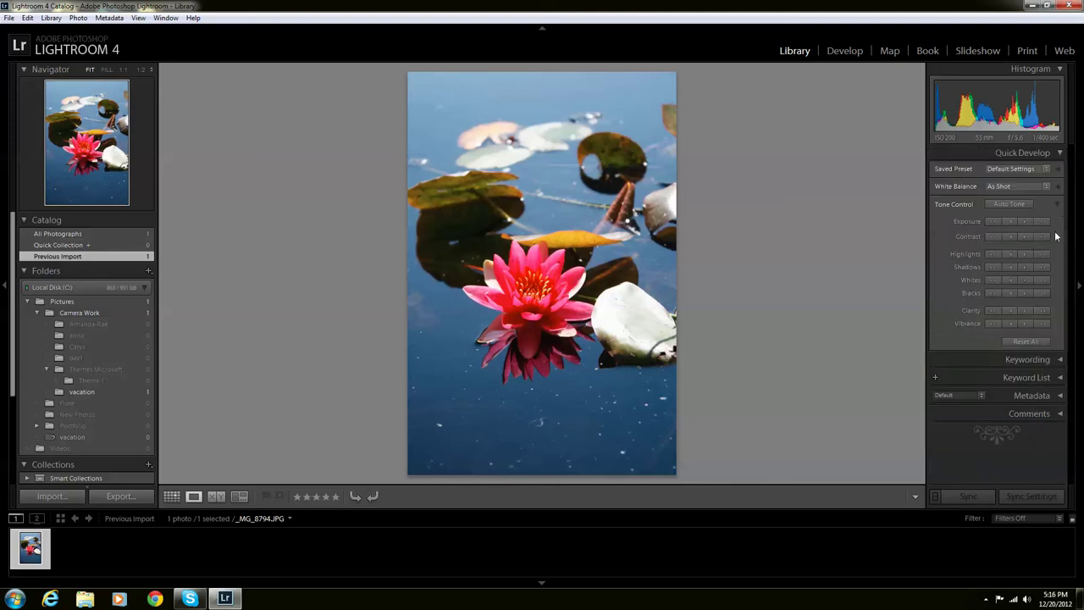
click(1062, 377)
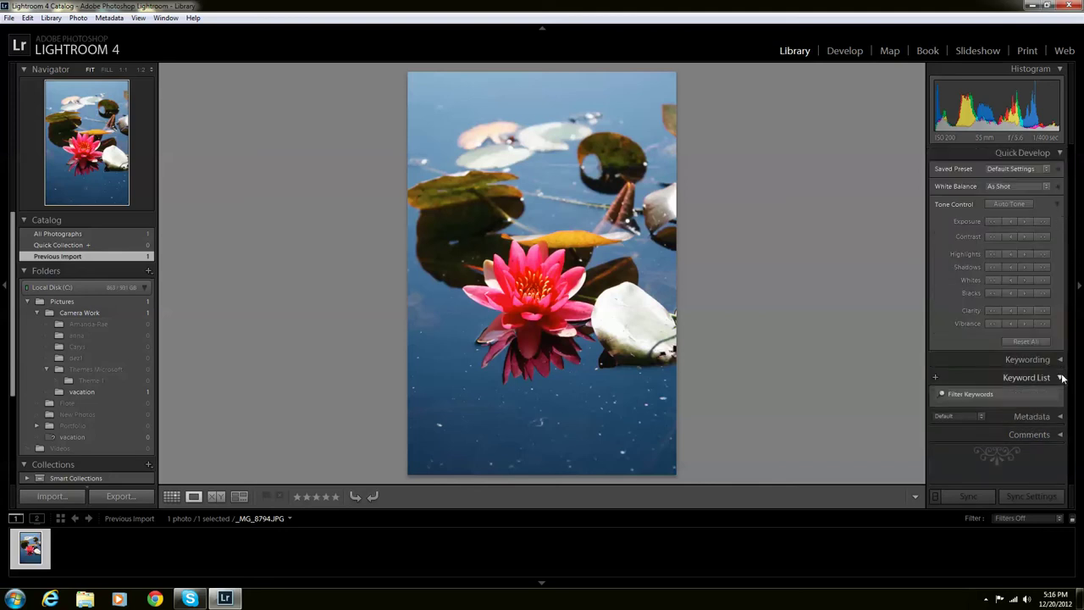
click(1060, 378)
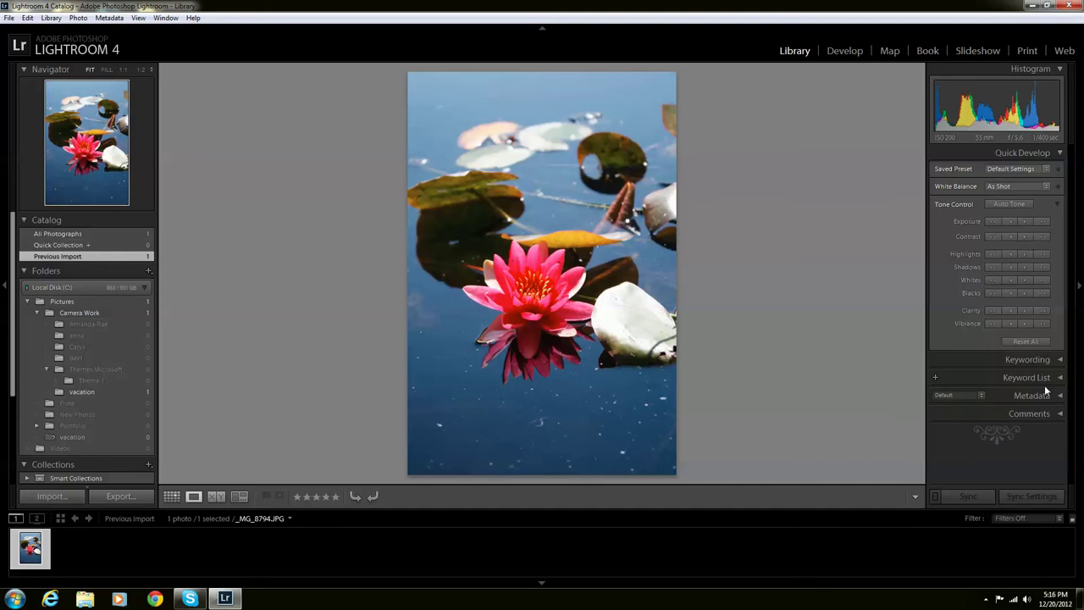
click(1062, 395)
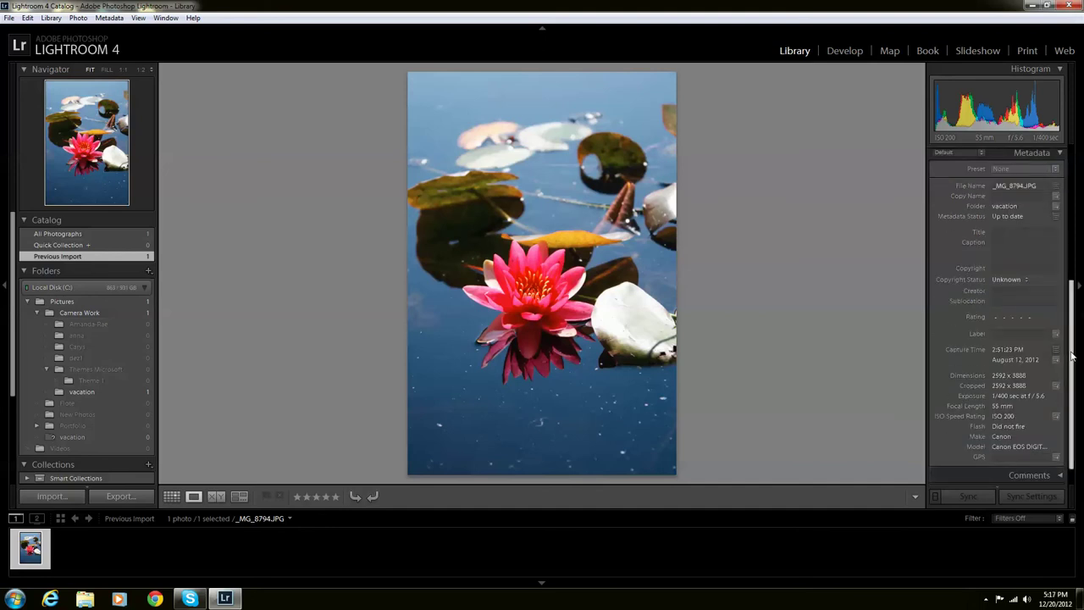
scroll(1072, 364, down, 1)
scroll(1071, 373, up, 2)
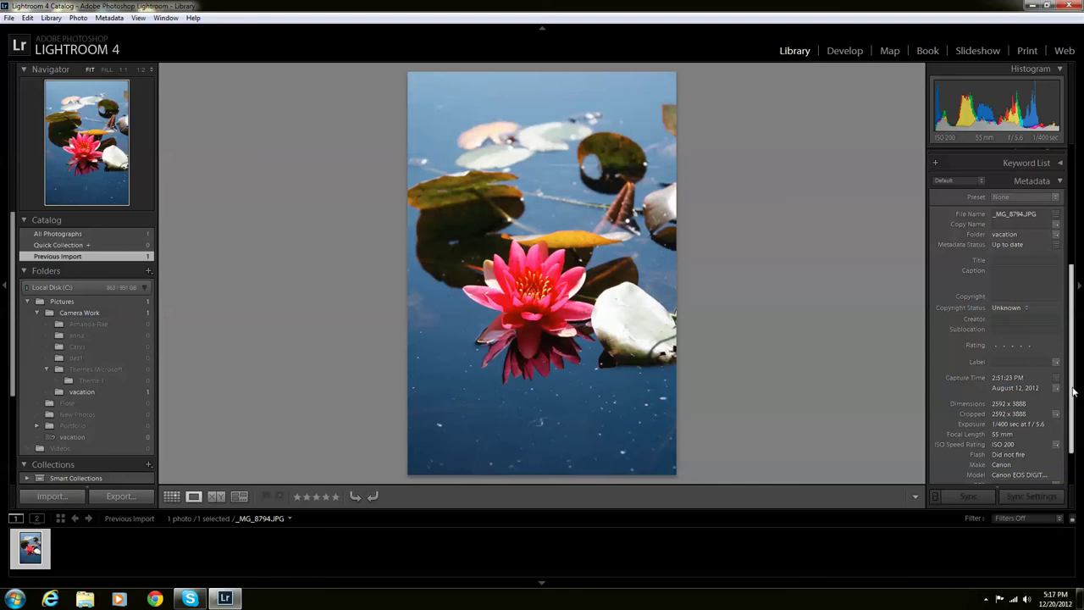
scroll(1063, 398, up, 3)
click(1059, 322)
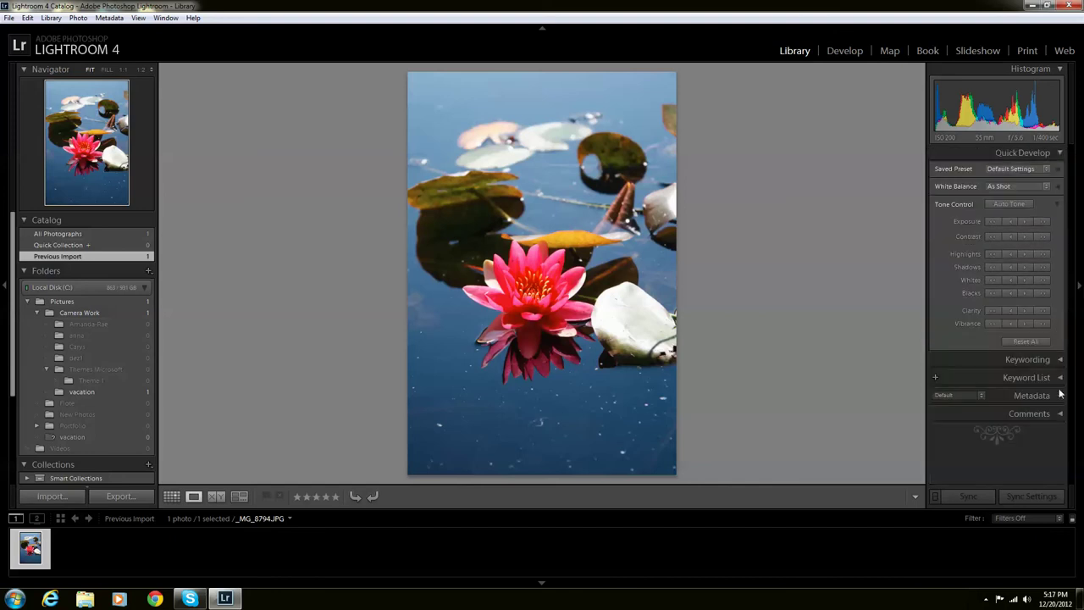
click(1058, 415)
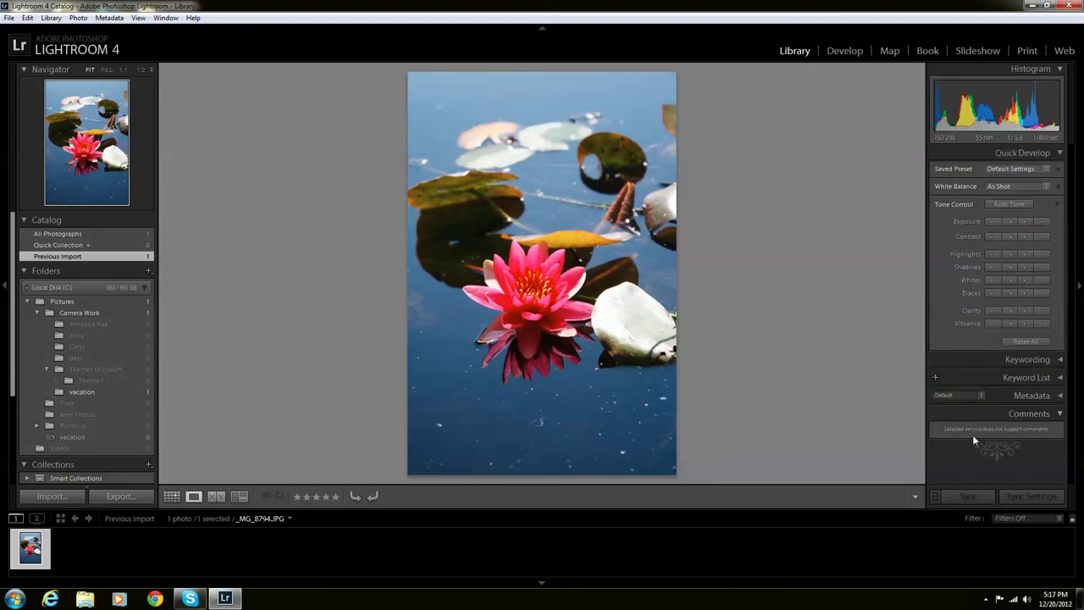
click(1059, 413)
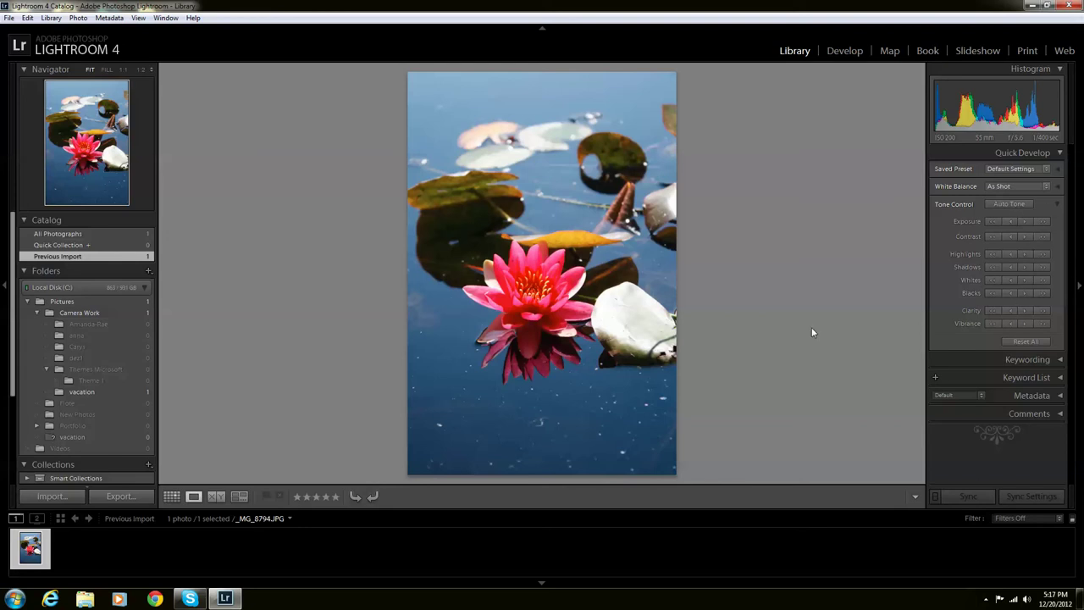
Step: Lower Exposure 1/3 stop, raise Contrast, Highlights, Clarity and Vibrance, deepen Blacks, then open Export
click(992, 224)
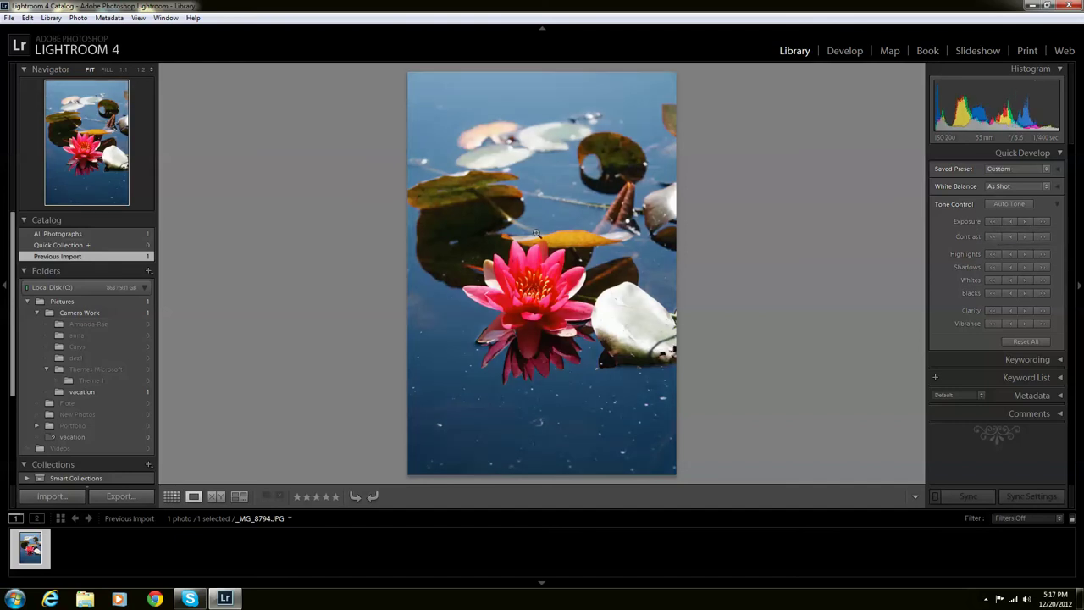
click(1046, 237)
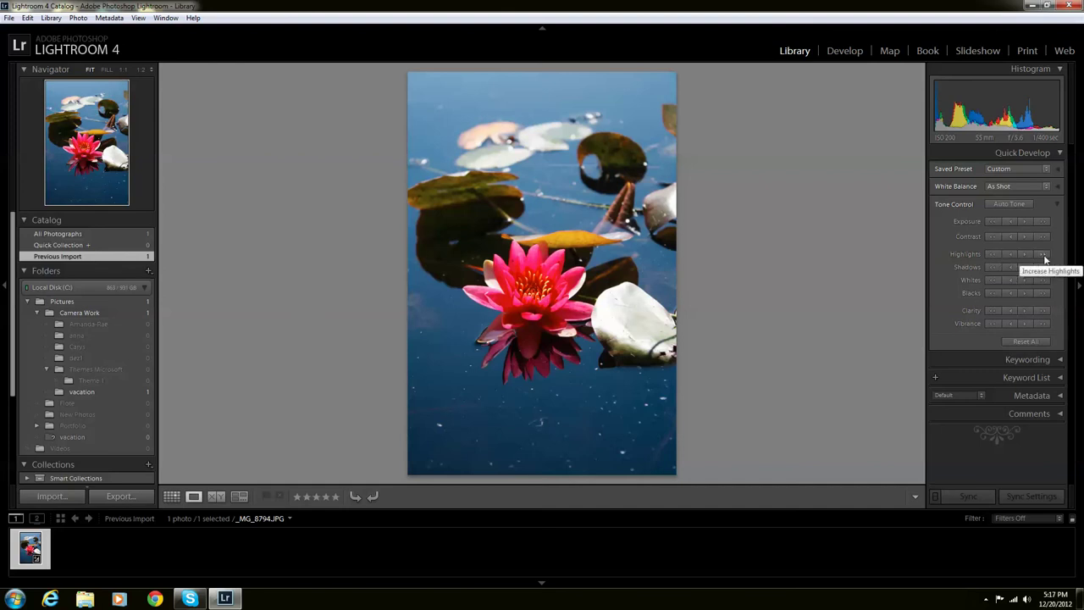
click(1045, 259)
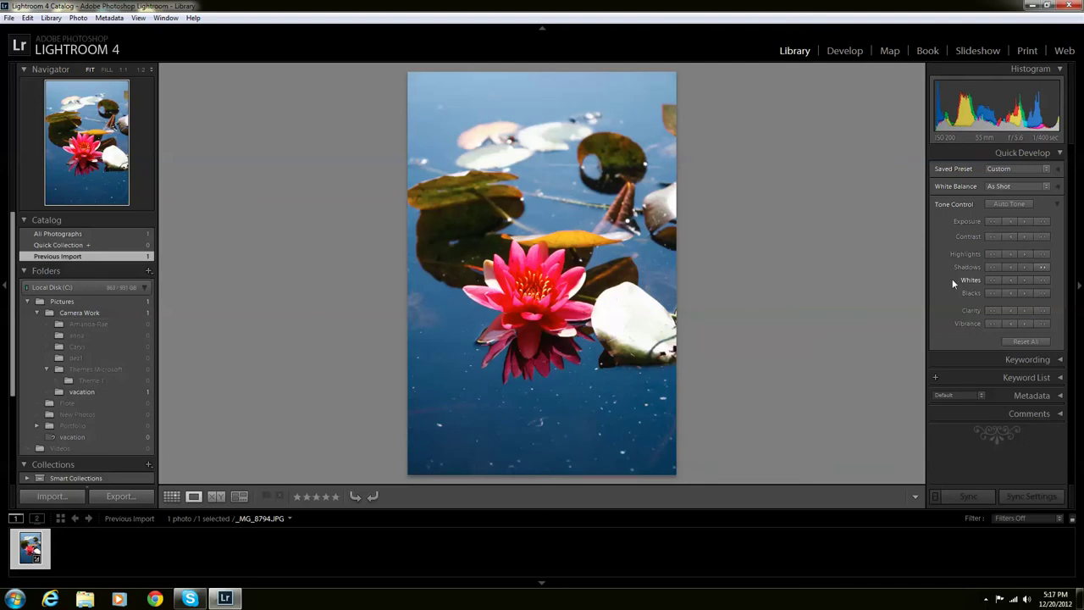
click(992, 292)
click(1043, 310)
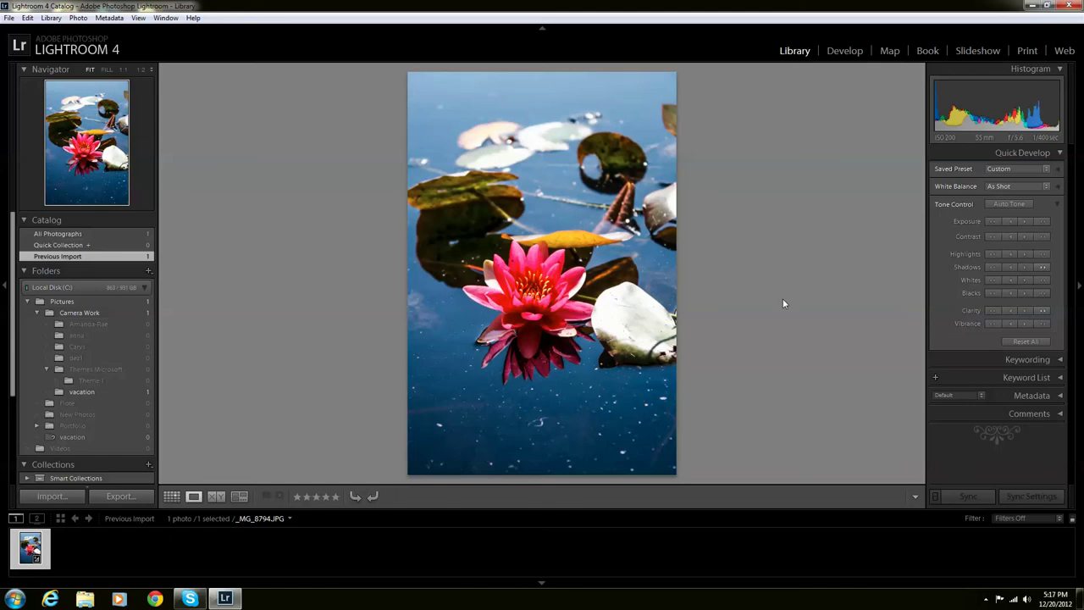
click(1043, 323)
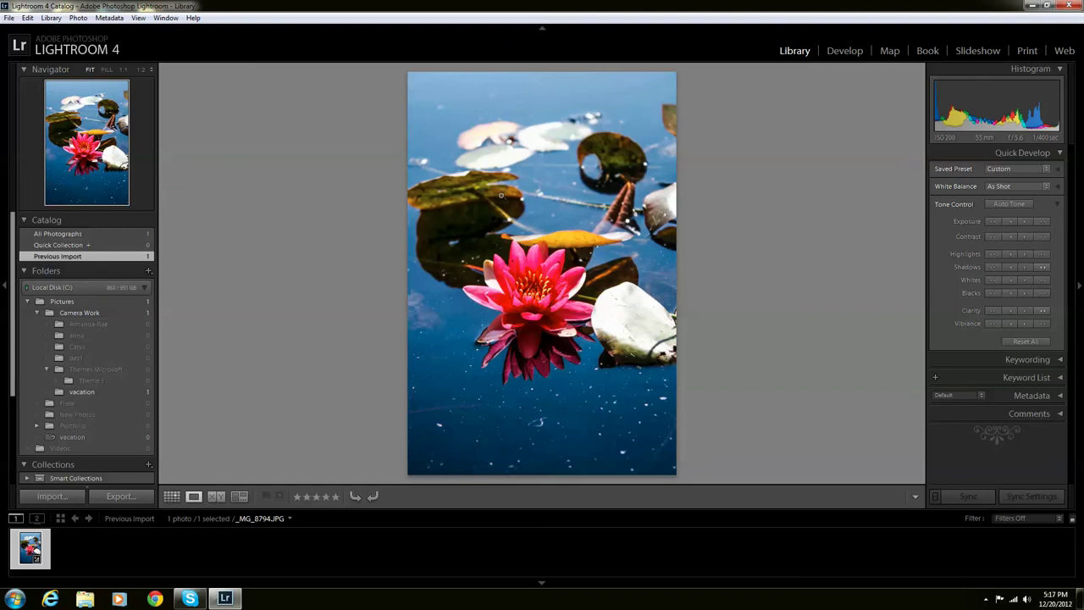
click(120, 497)
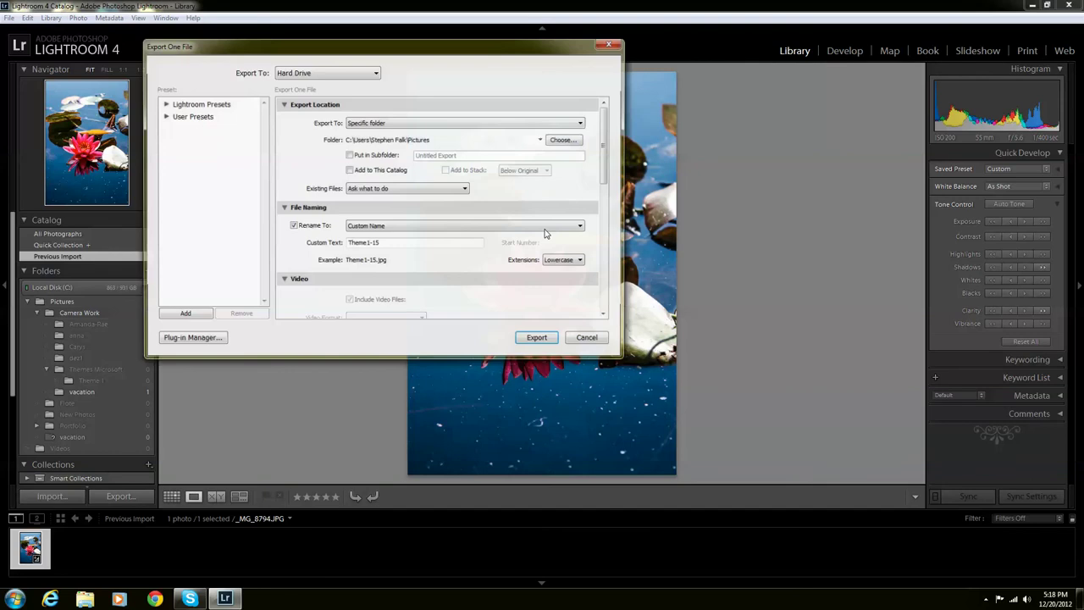
Step: Delete the old custom name Theme1-15 from File Naming and bring up the destination folder chooser
drag(395, 247, 347, 246)
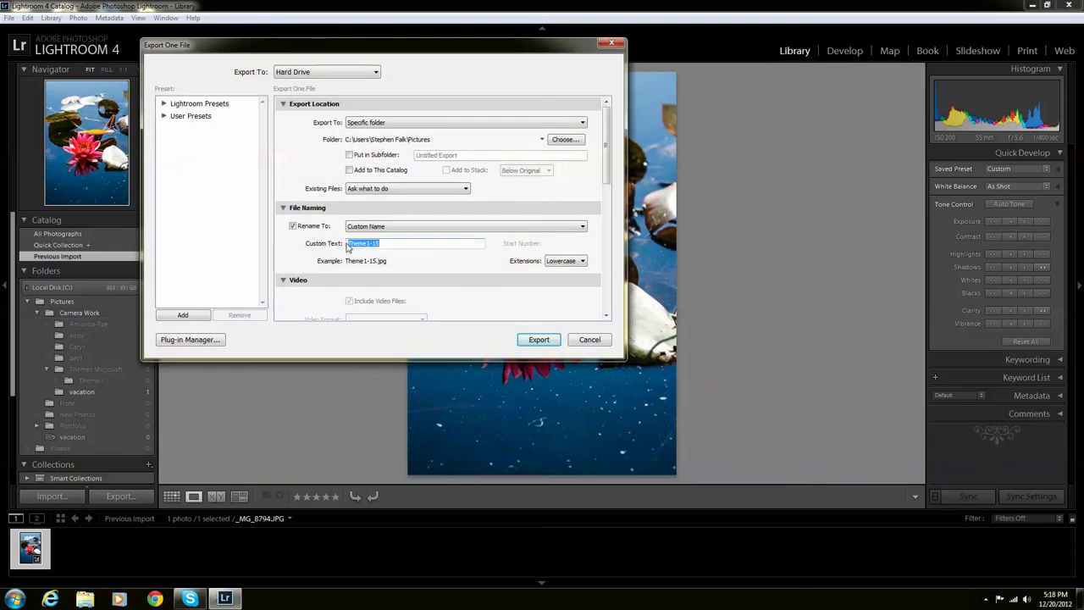
key(BackSpace)
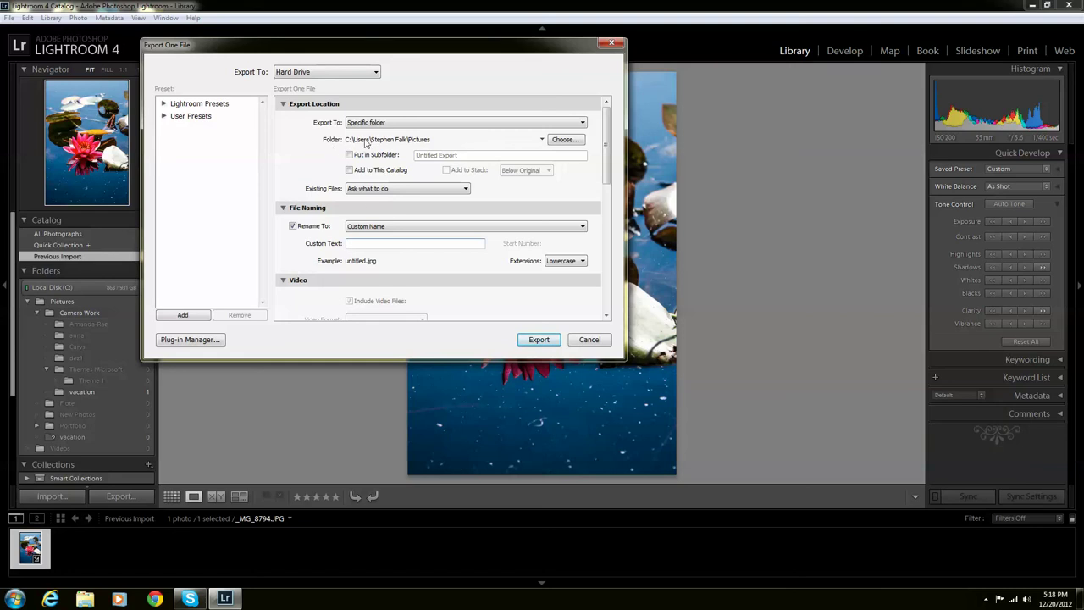
click(562, 140)
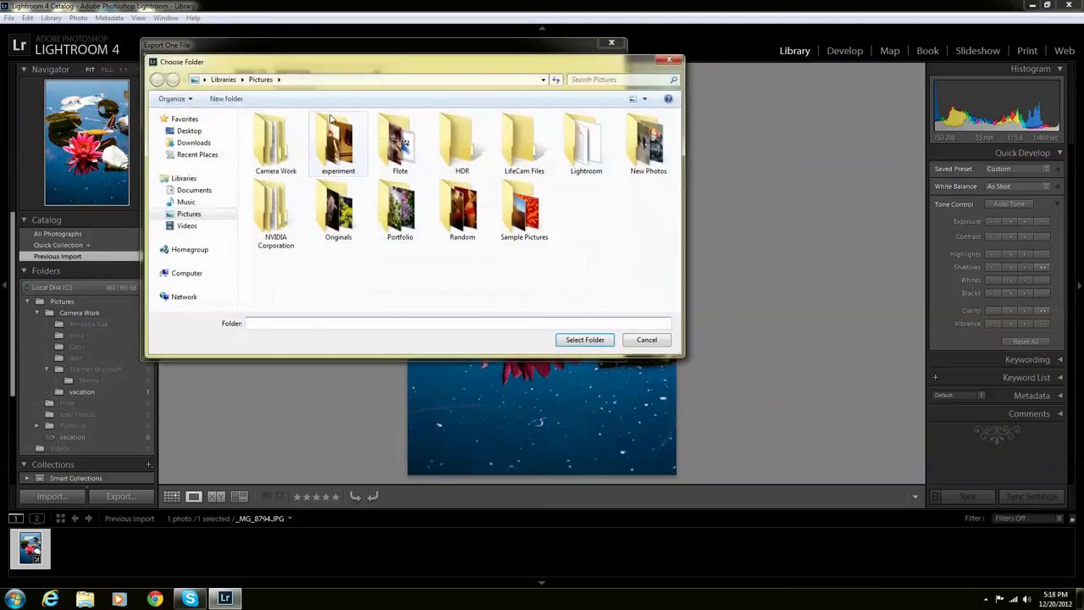
Step: Keep the export going to the specific folder, with Existing Files left on Ask what to do
click(634, 342)
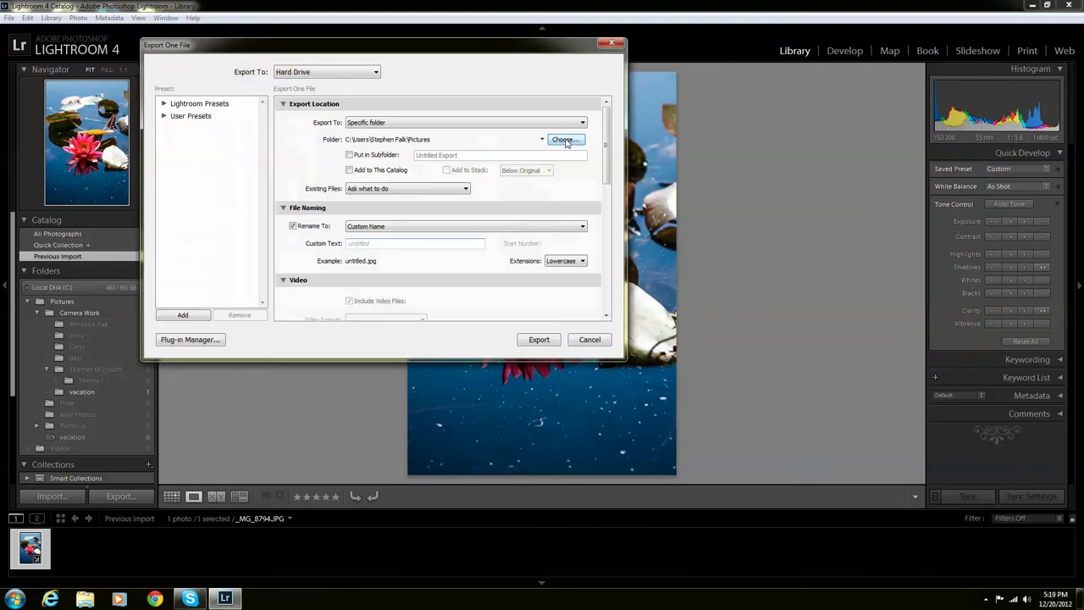
click(378, 124)
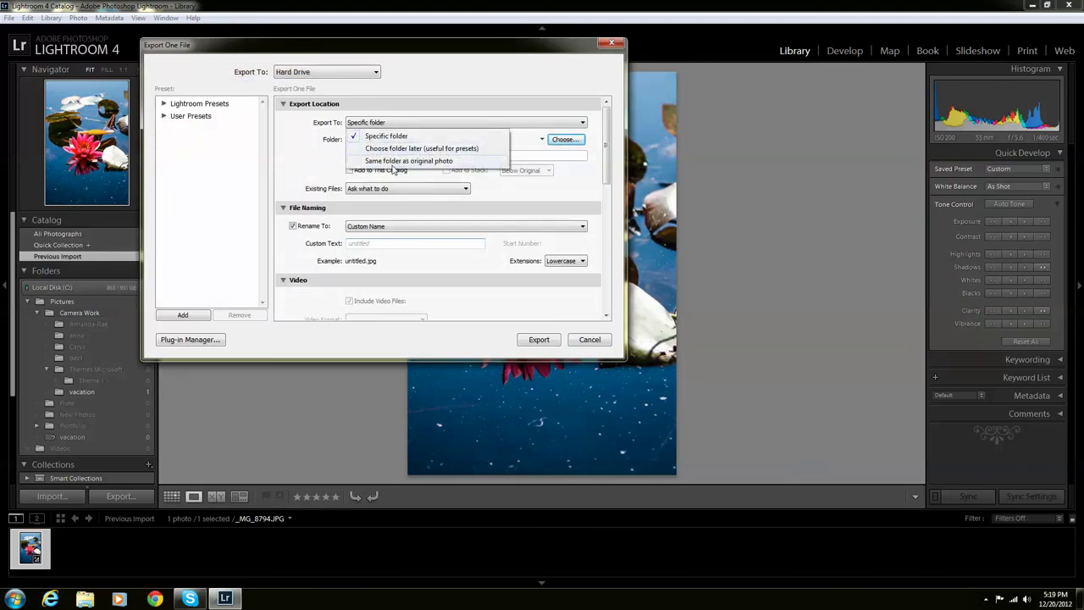
click(430, 128)
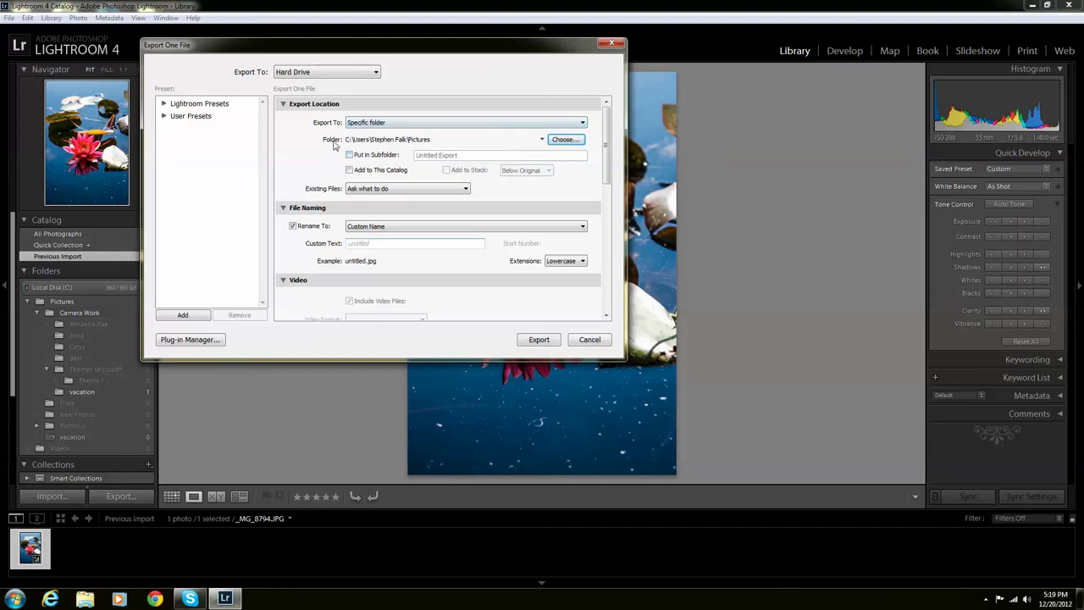
click(402, 195)
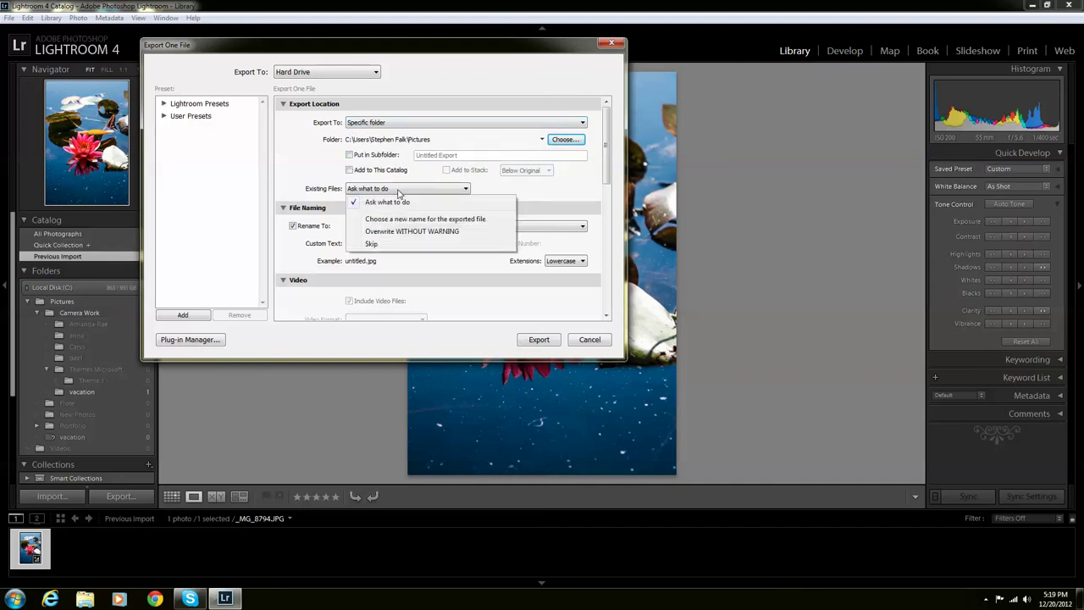
click(402, 197)
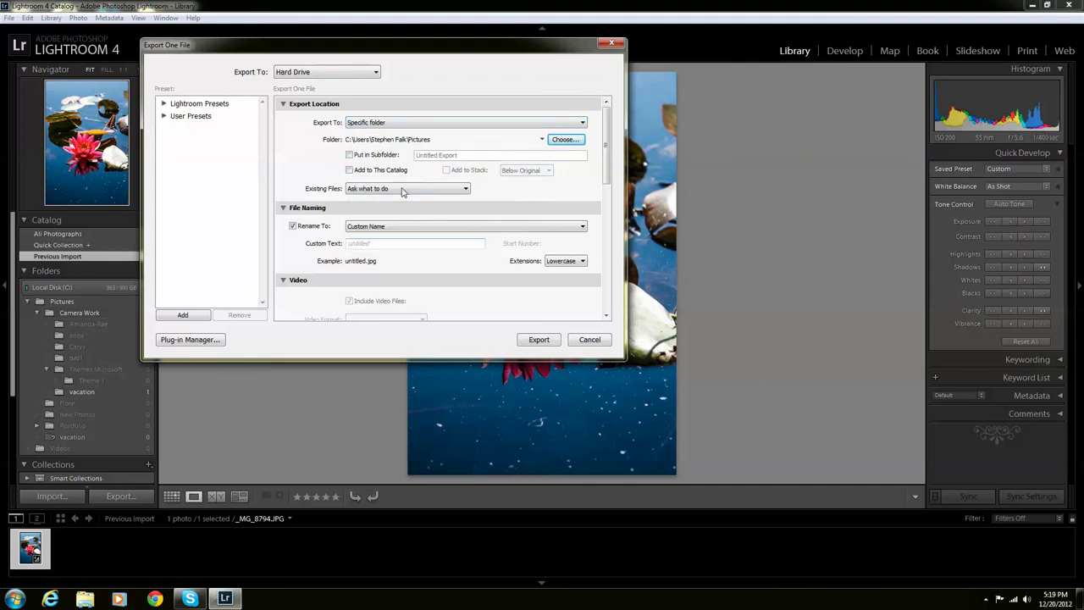
Step: Enter lilly1 as the custom file name and keep extensions lowercase
click(369, 242)
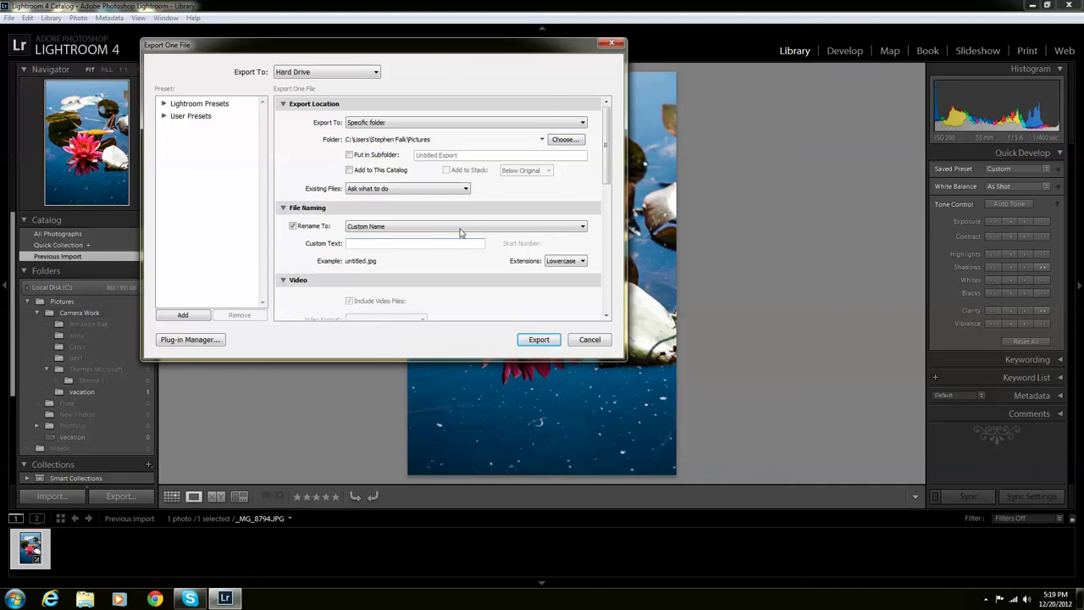
text(lilly1)
click(572, 263)
click(572, 266)
scroll(606, 178, down, 2)
drag(606, 178, 615, 241)
click(404, 167)
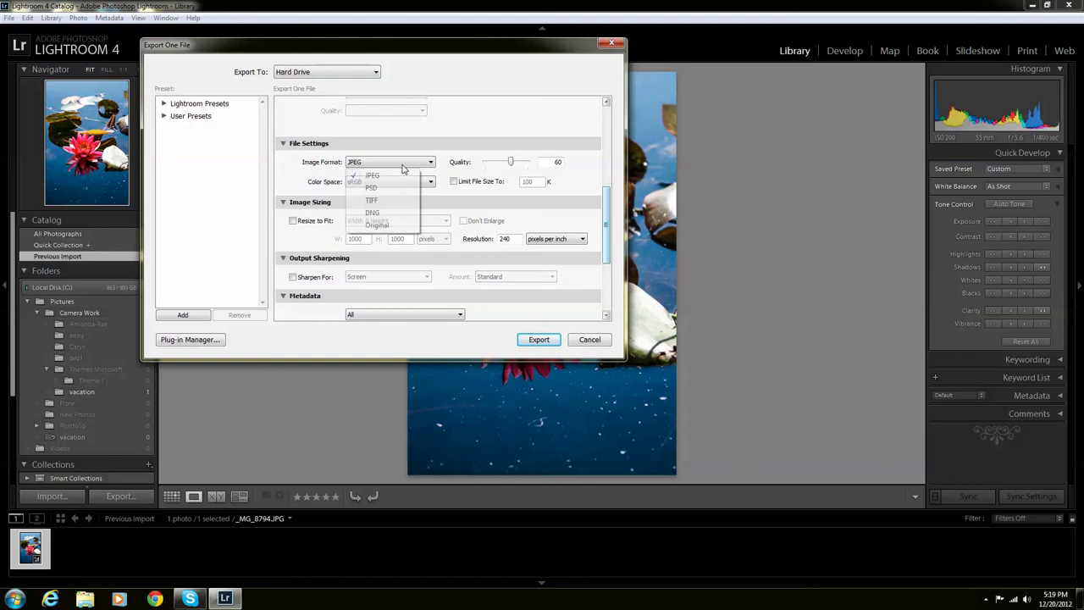
click(405, 170)
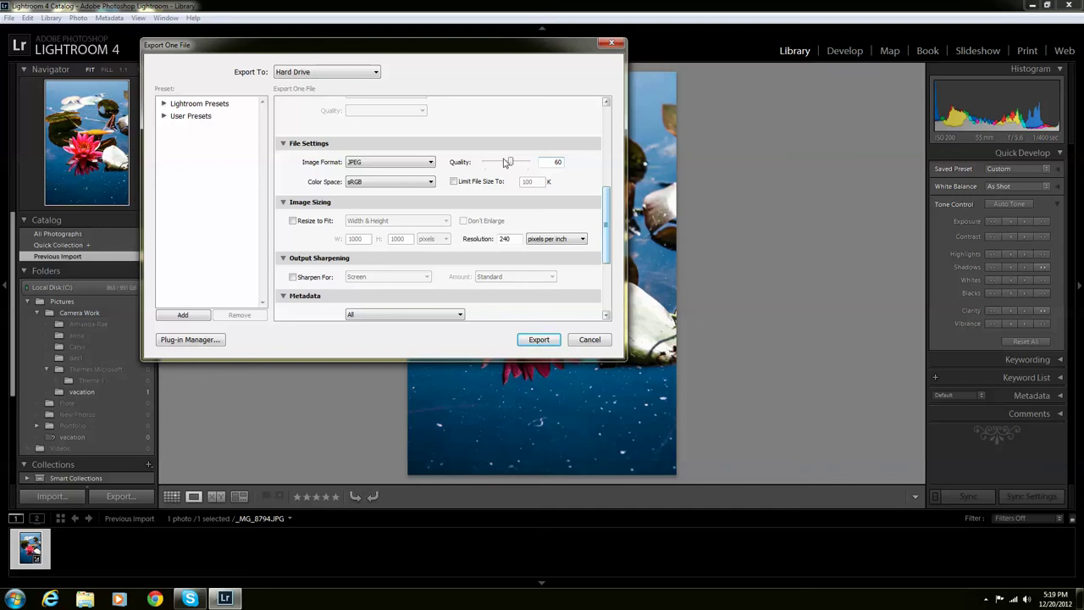
click(433, 183)
click(383, 194)
drag(608, 228, 605, 291)
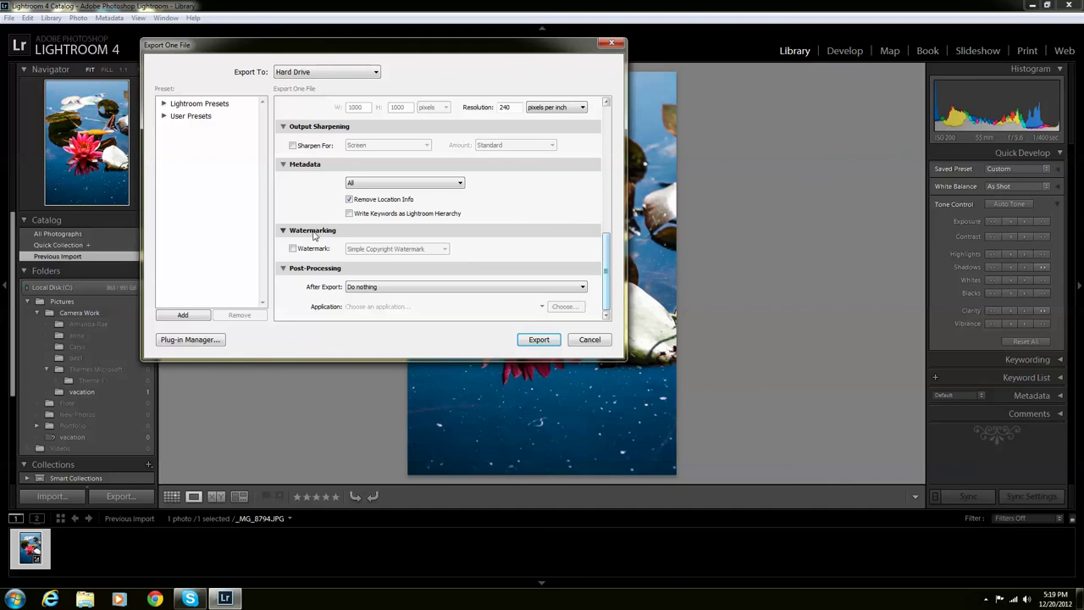
Step: Leave the export without a watermark after briefly trying Simple Copyright Watermark
click(292, 249)
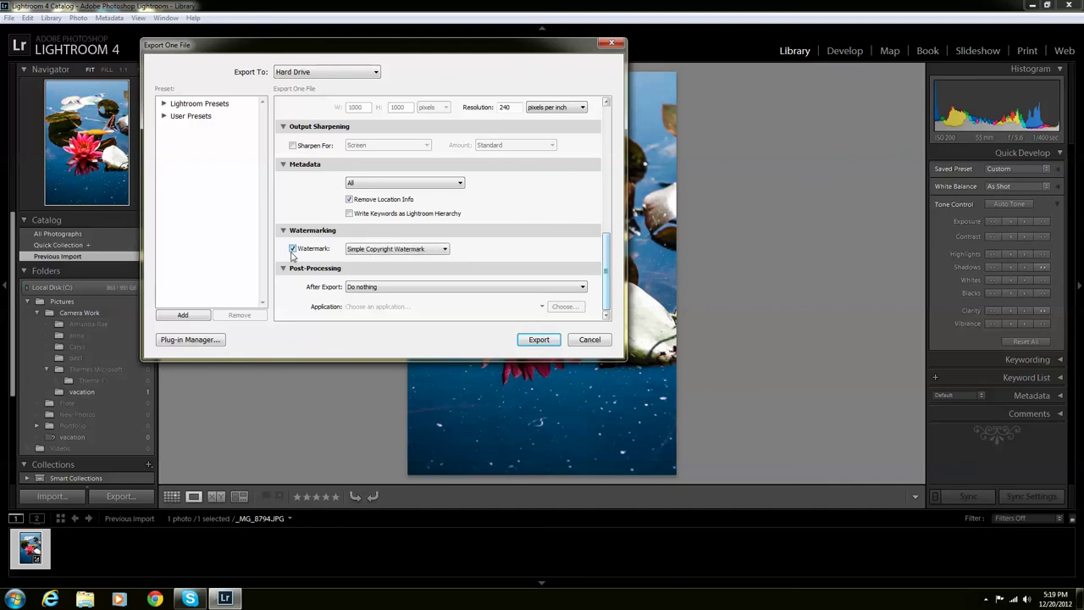
click(410, 249)
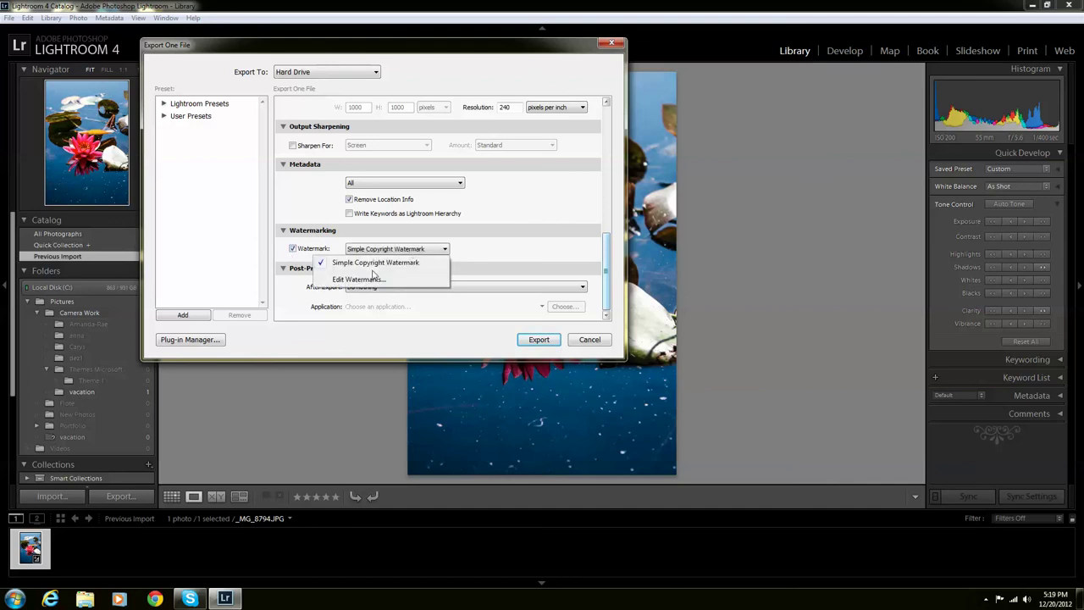
click(418, 255)
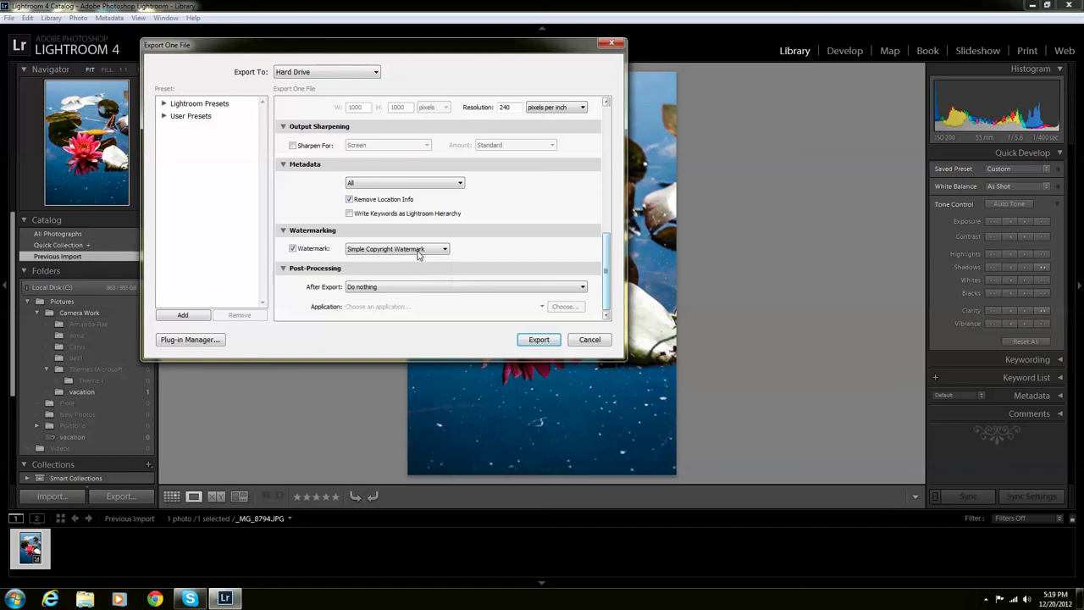
click(293, 249)
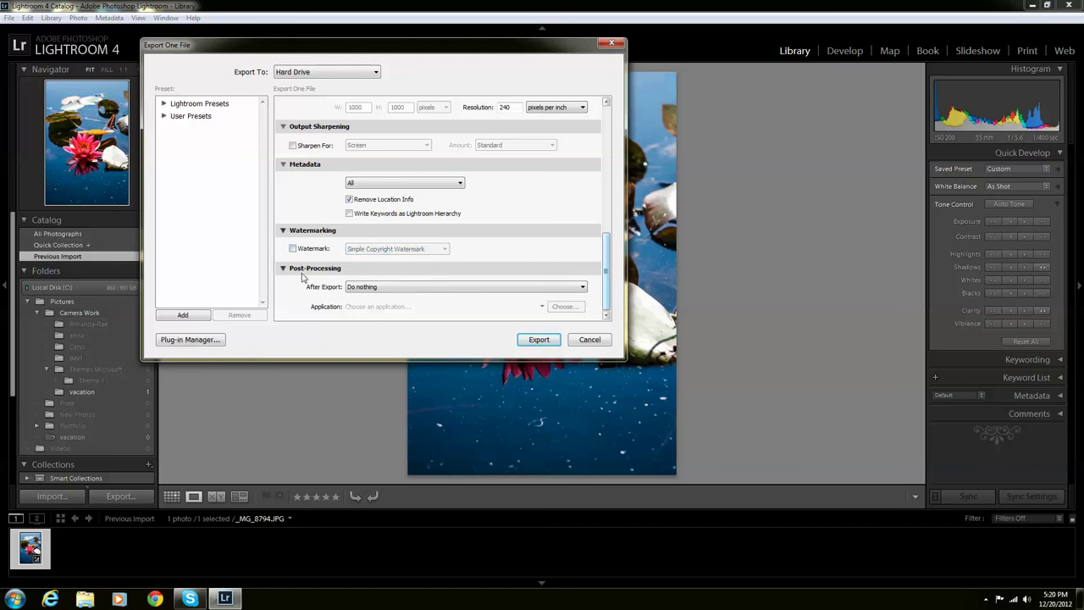
Step: Keep After Export on Do nothing and export the photo
click(415, 294)
click(432, 291)
click(546, 342)
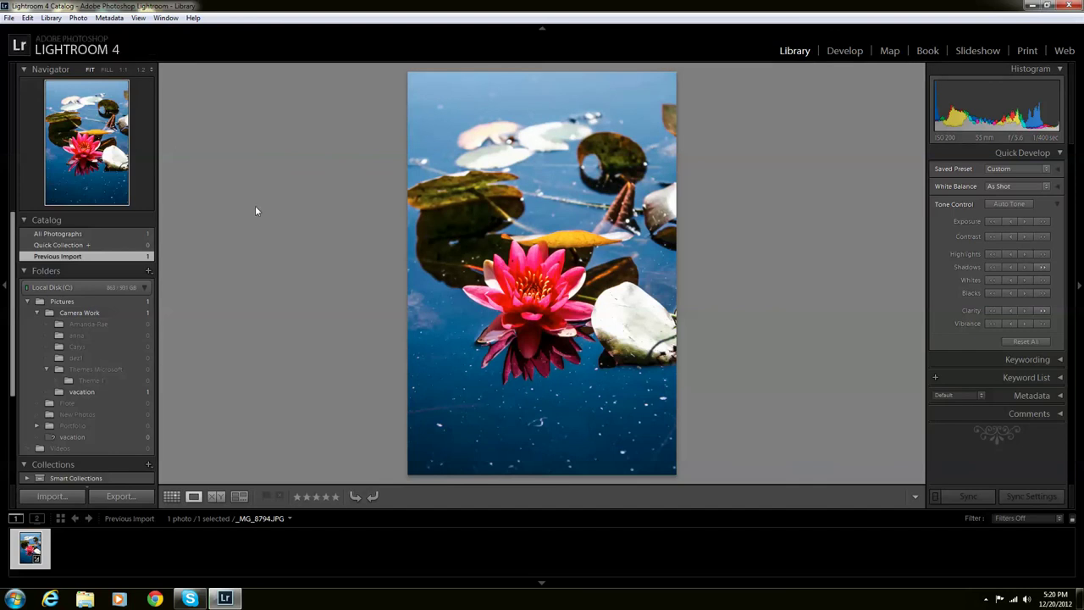
Step: Remove the water-lily photo from the catalog only via Delete Photo, then close Lightroom
right_click(28, 552)
click(71, 521)
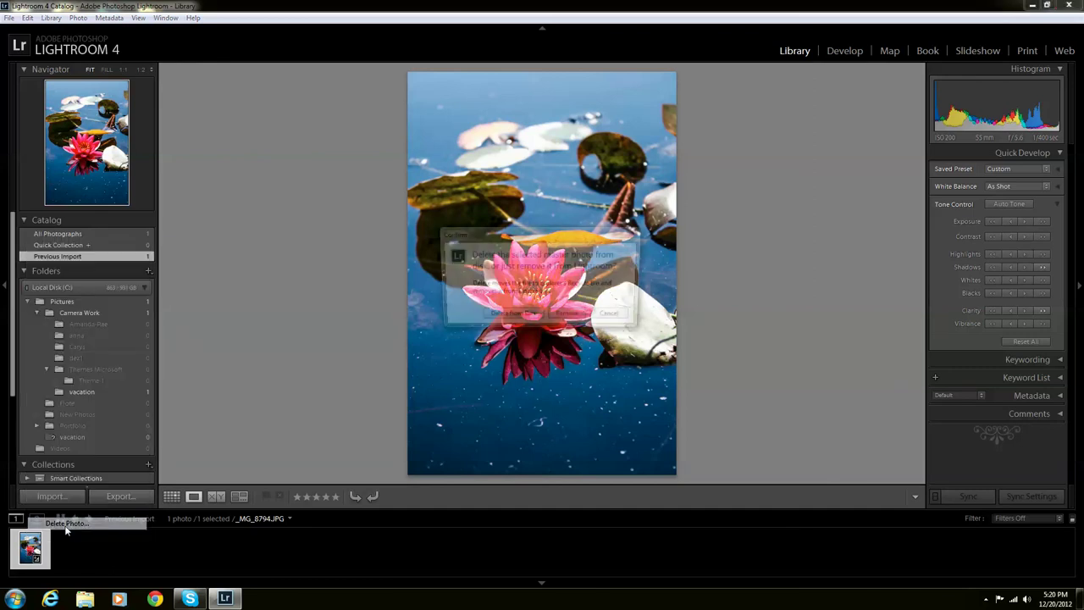
click(569, 318)
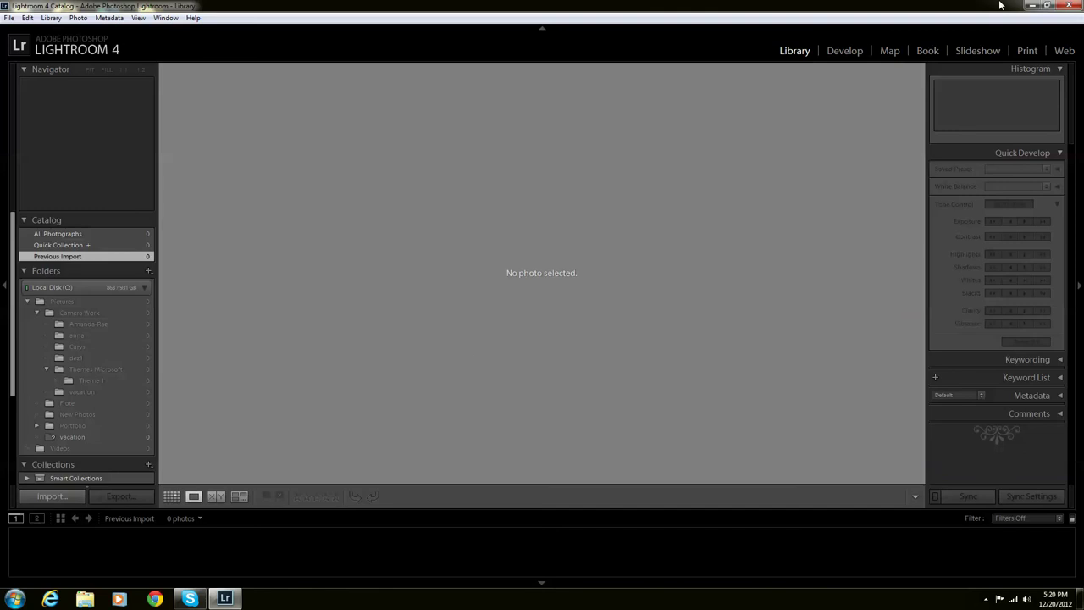
click(1070, 5)
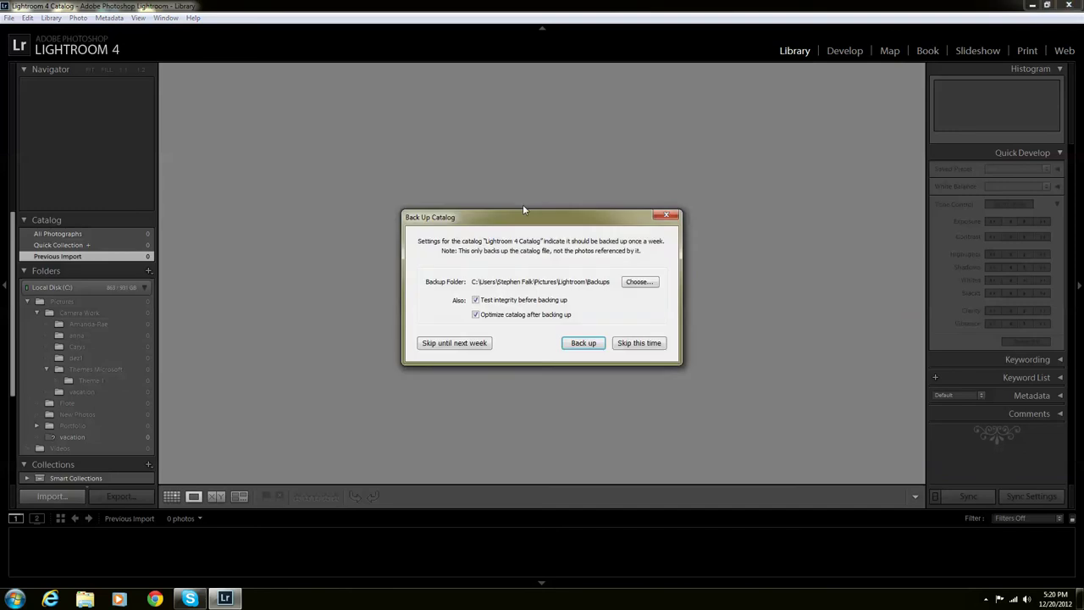
Step: Skip the catalog backup and relaunch Lightroom 4.2 from its desktop shortcut
click(667, 215)
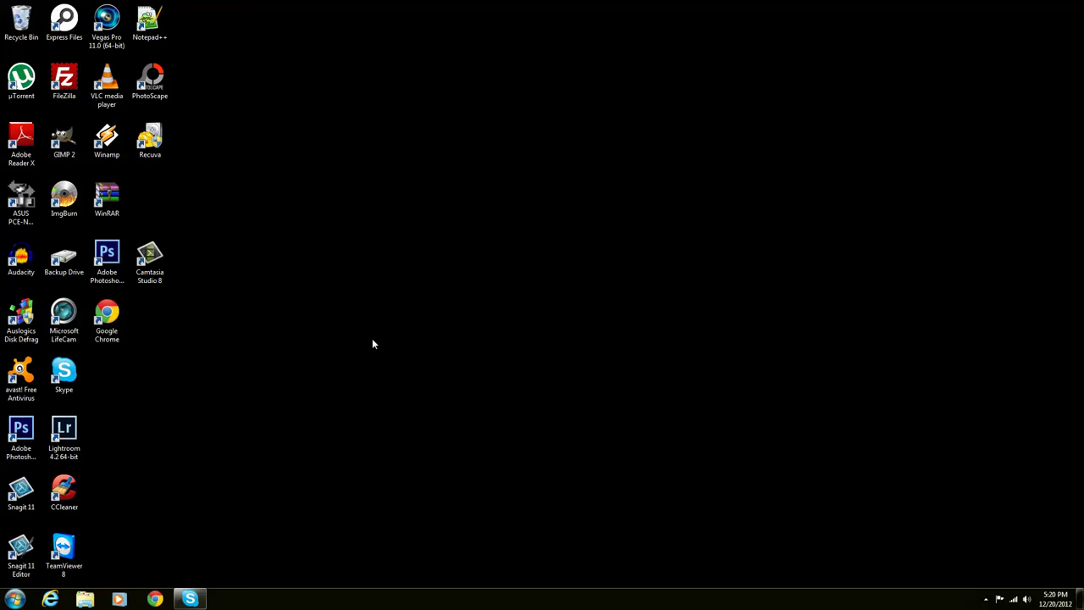
click(63, 432)
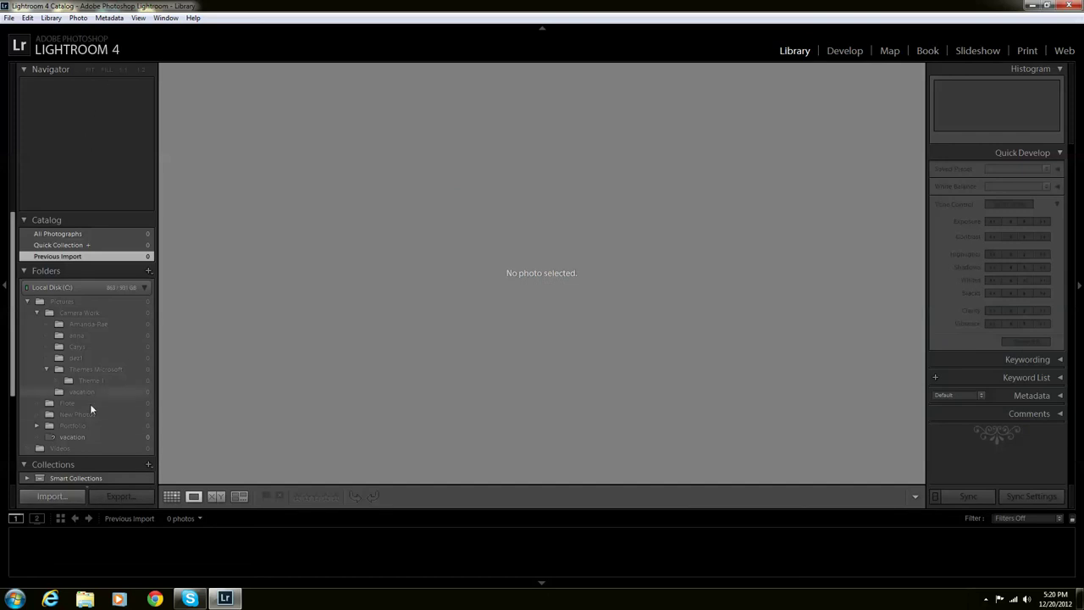
Step: Import only the first photo from My Pictures, then cancel the Export dialog for it
key(ctrl+shift+i)
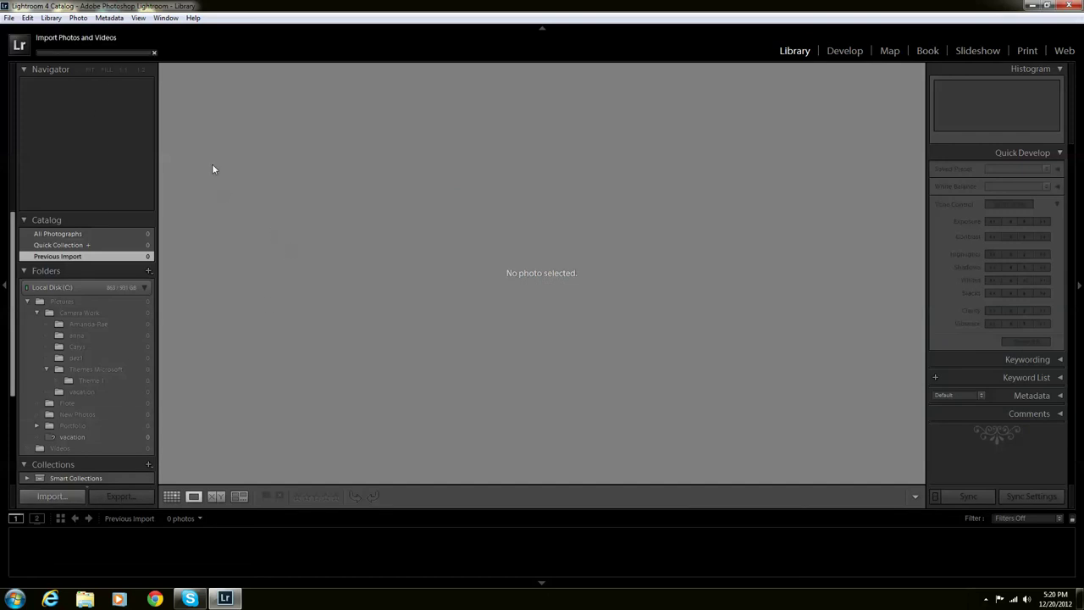
click(166, 57)
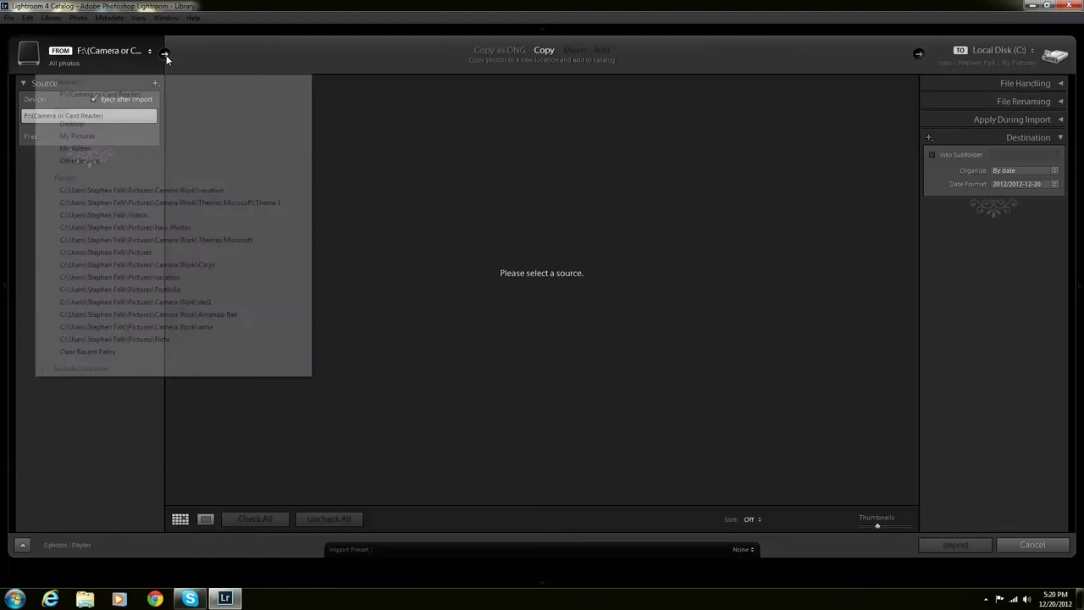
click(138, 142)
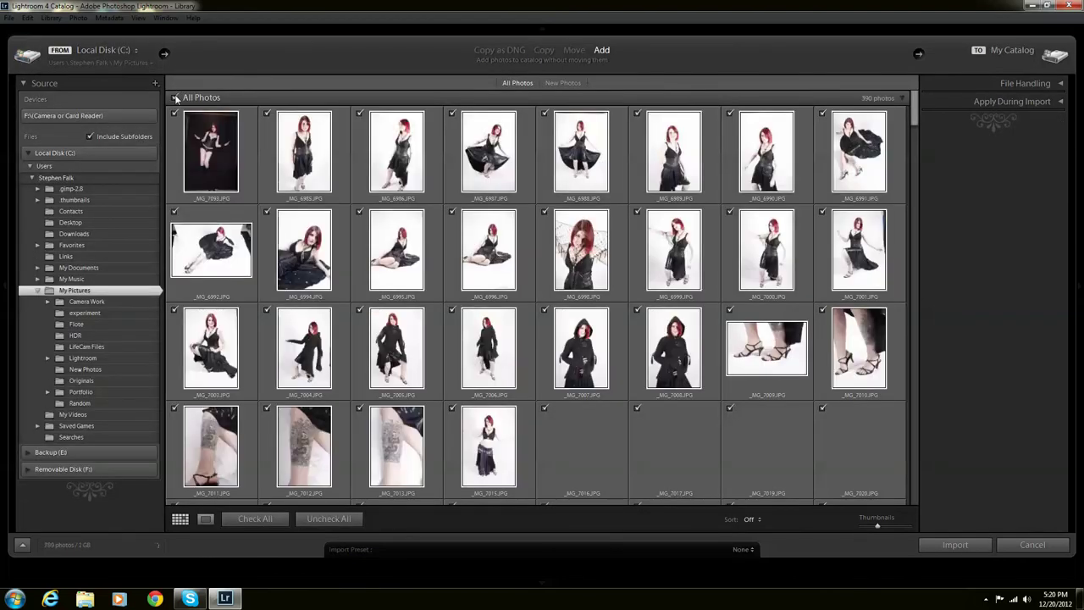
click(174, 114)
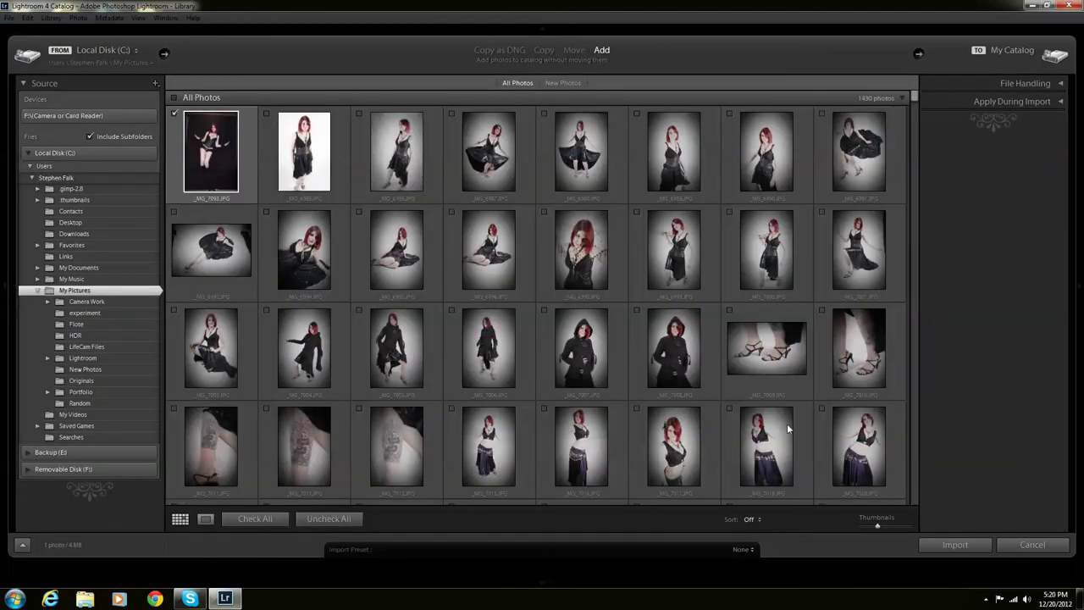
click(941, 547)
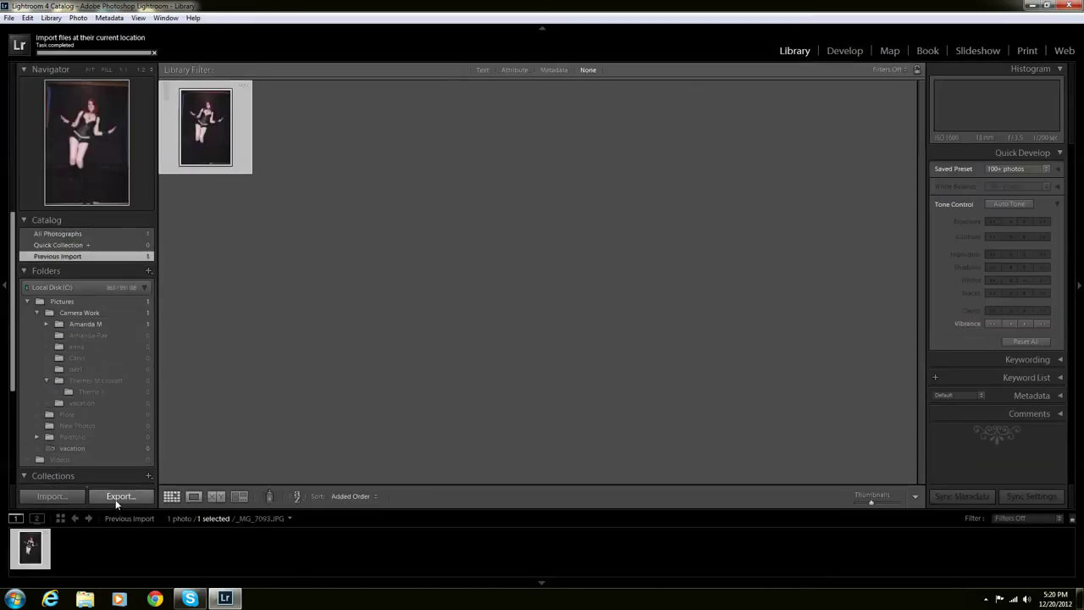
click(116, 497)
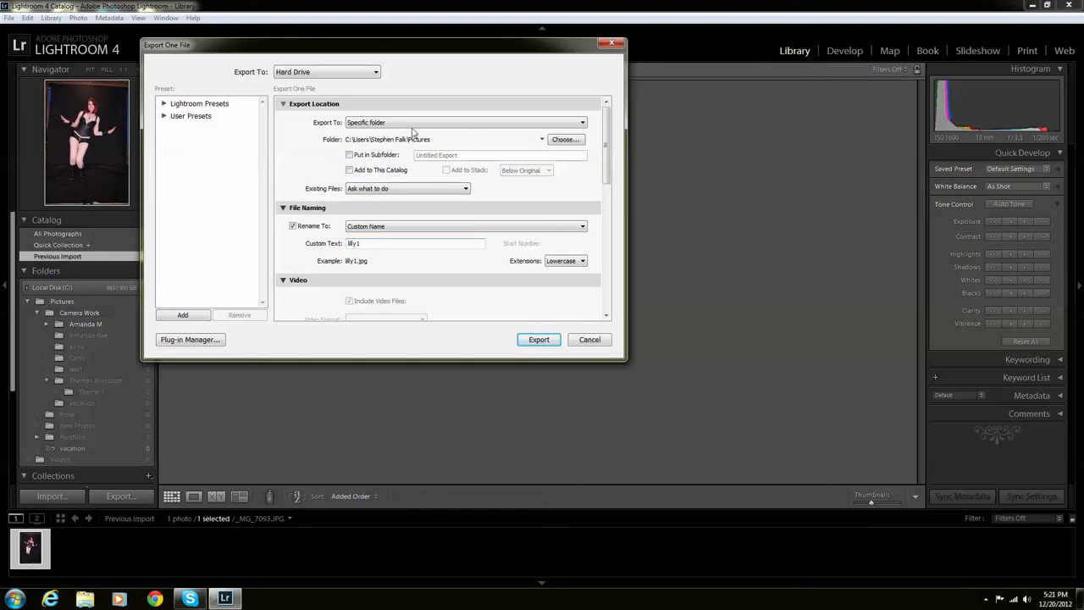
click(590, 340)
Step: Remove the imported photo from the catalog only, dismiss the update notice, and close Lightroom
right_click(36, 554)
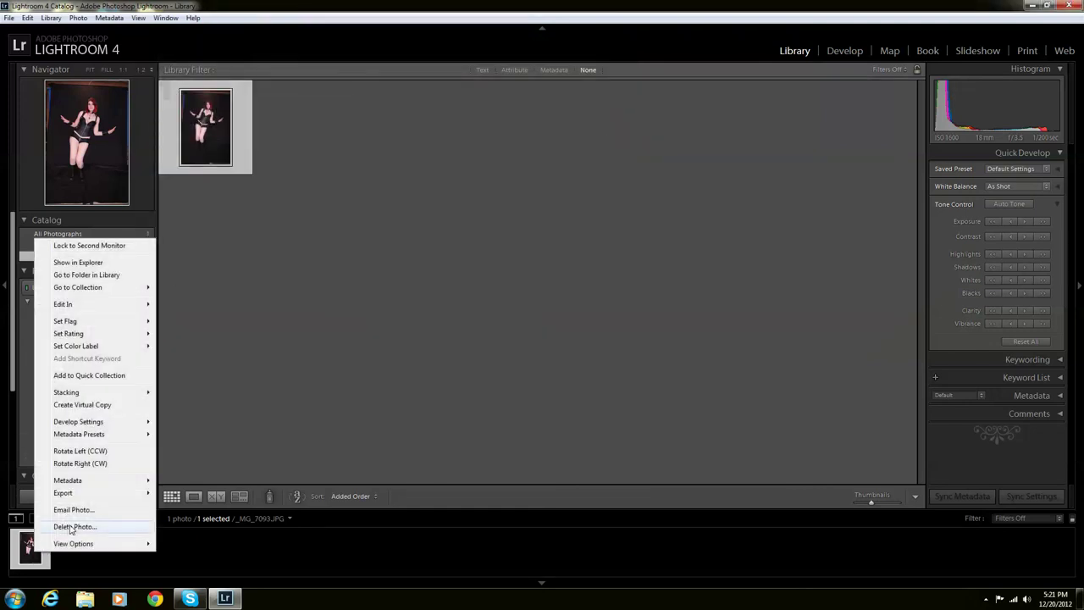
click(73, 527)
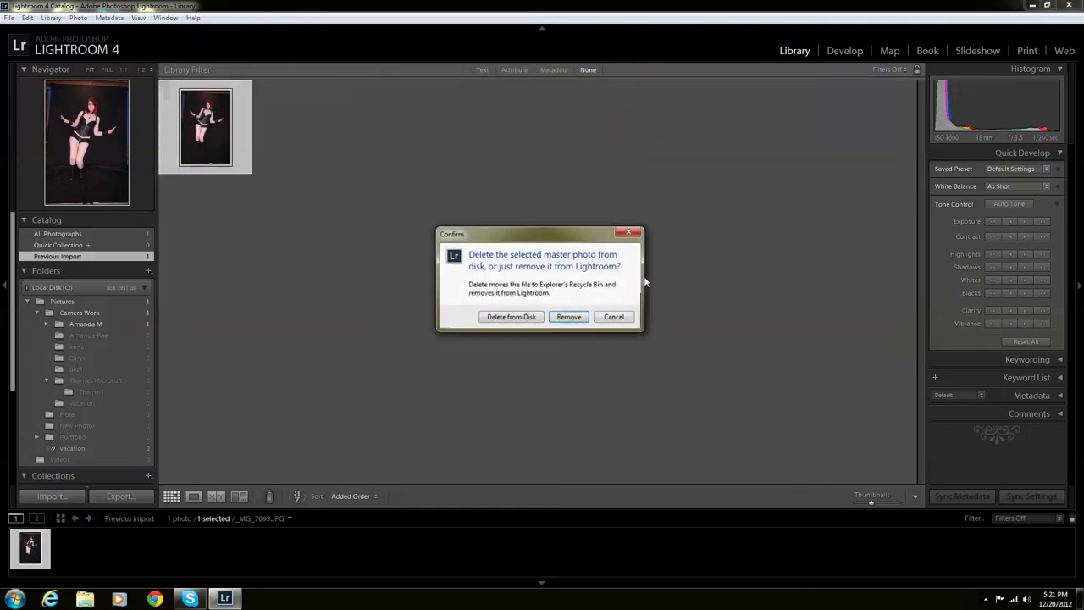
click(576, 318)
click(689, 116)
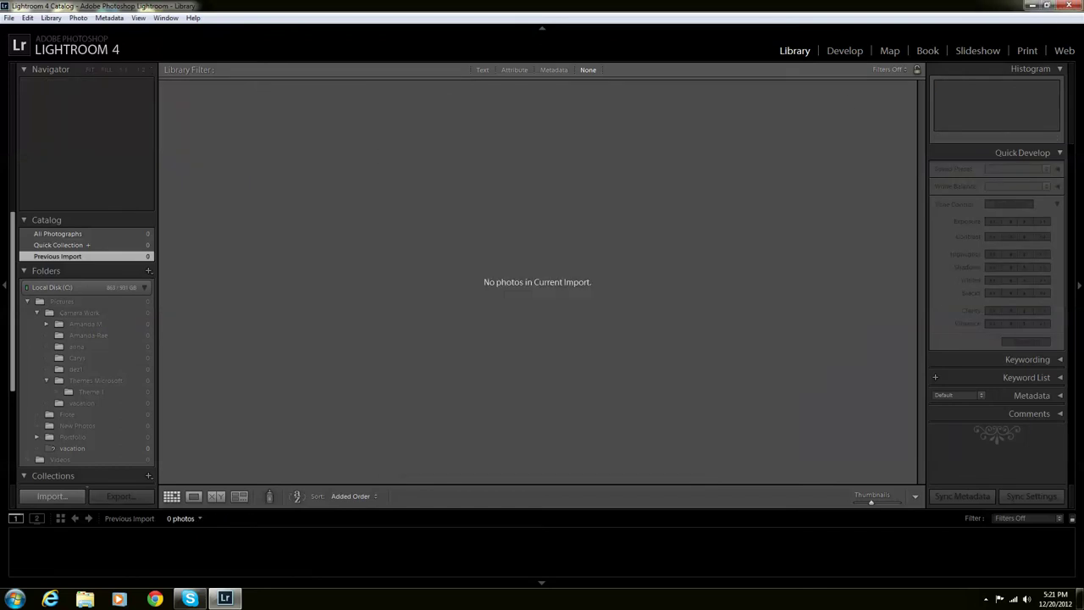
click(1076, 6)
Step: Dismiss the Back Up Catalog prompt so Lightroom closes fully
click(669, 216)
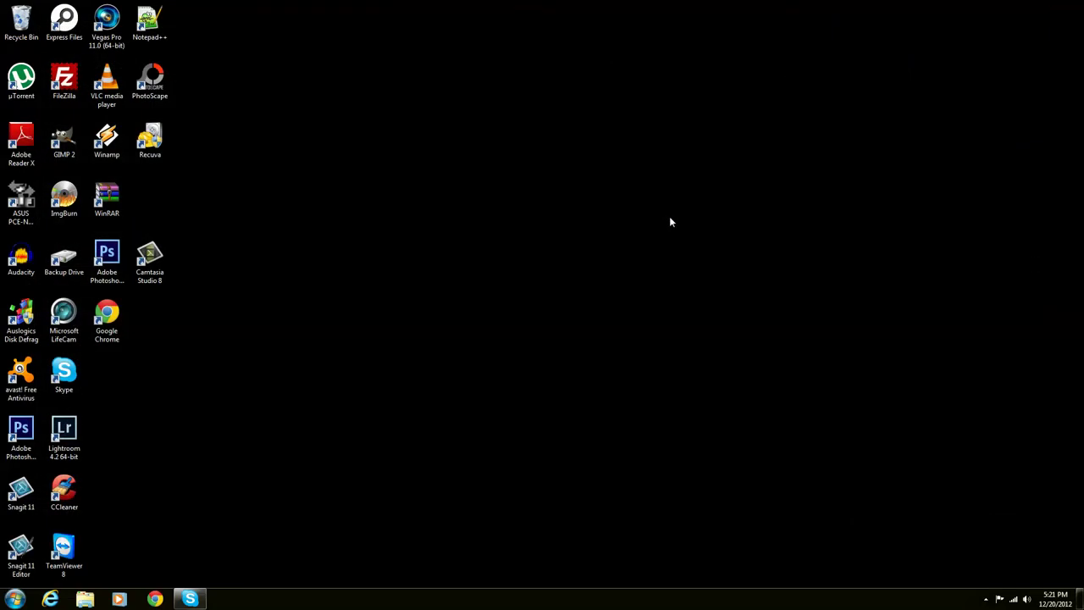